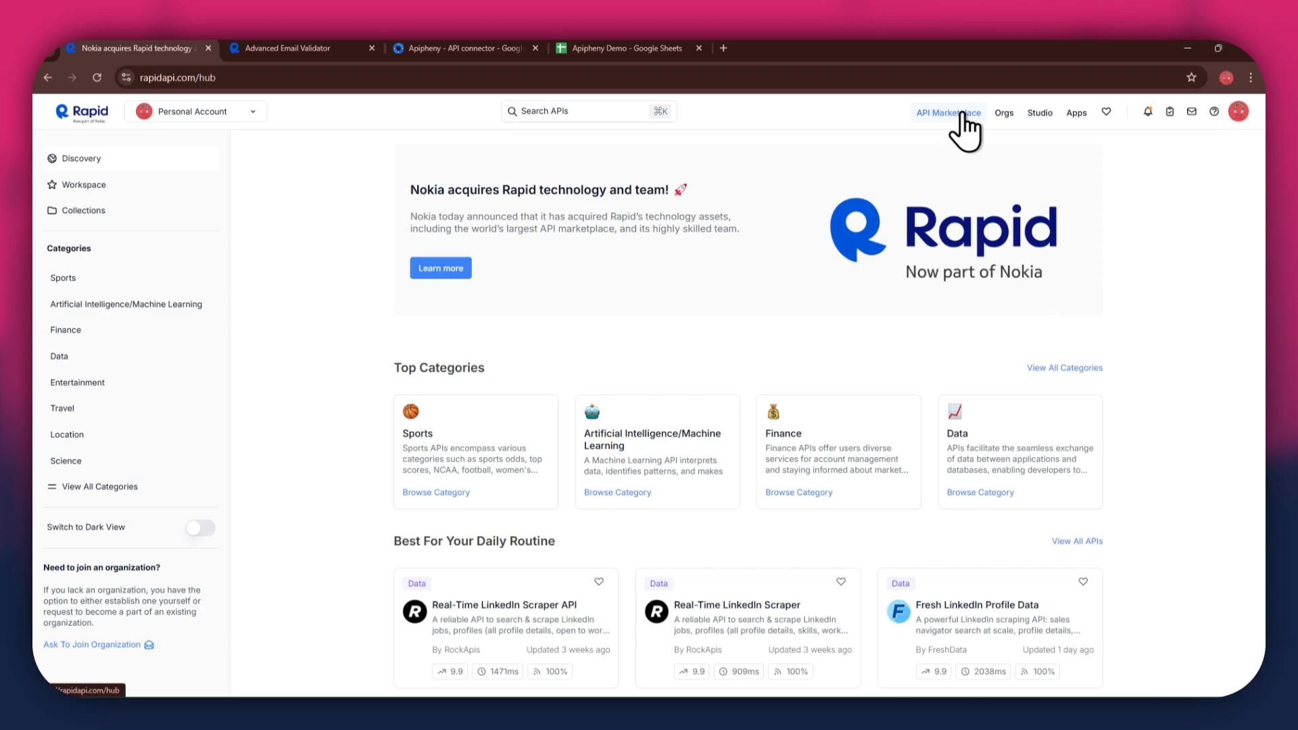
Step: Search RapidAPI Hub for 'email address validator' and bring up the Advanced Email Validator playground
{"action": "scroll", "coordinate": [777, 432], "scroll_direction": "down", "scroll_amount": 5}
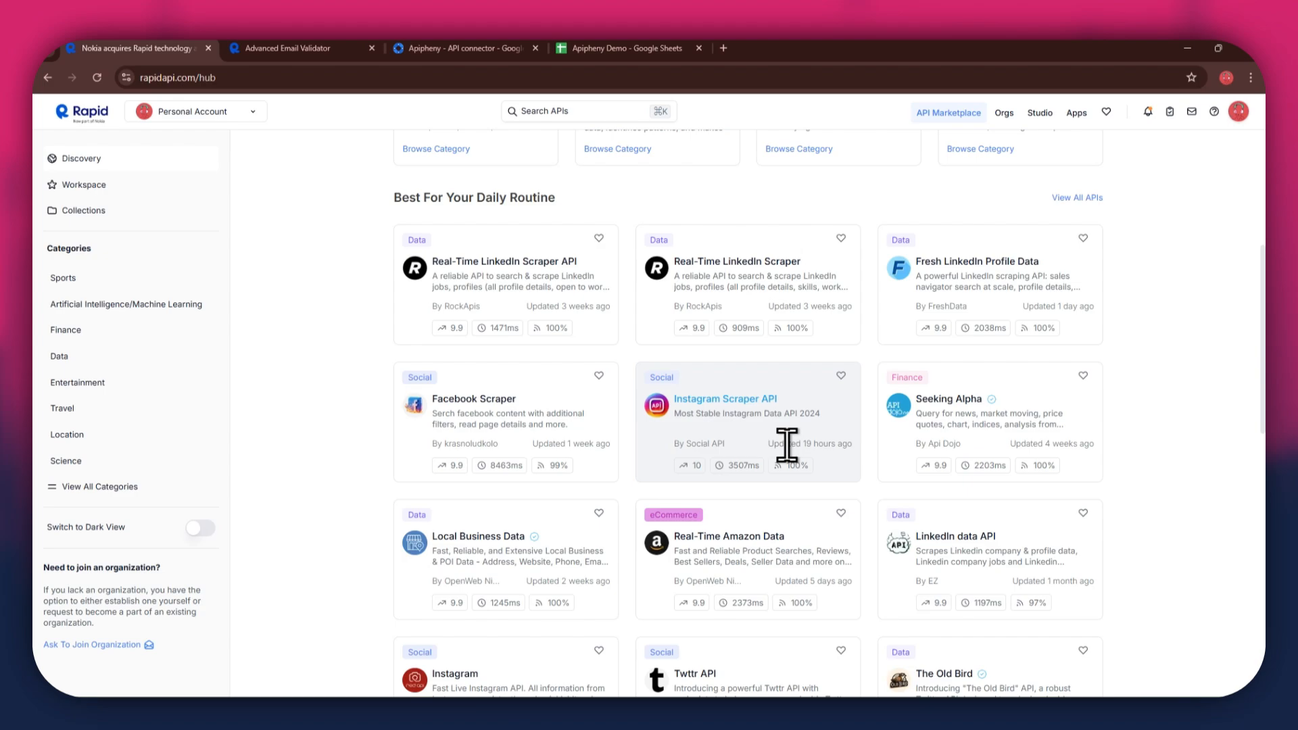
{"action": "scroll", "coordinate": [786, 445], "scroll_direction": "up", "scroll_amount": 5}
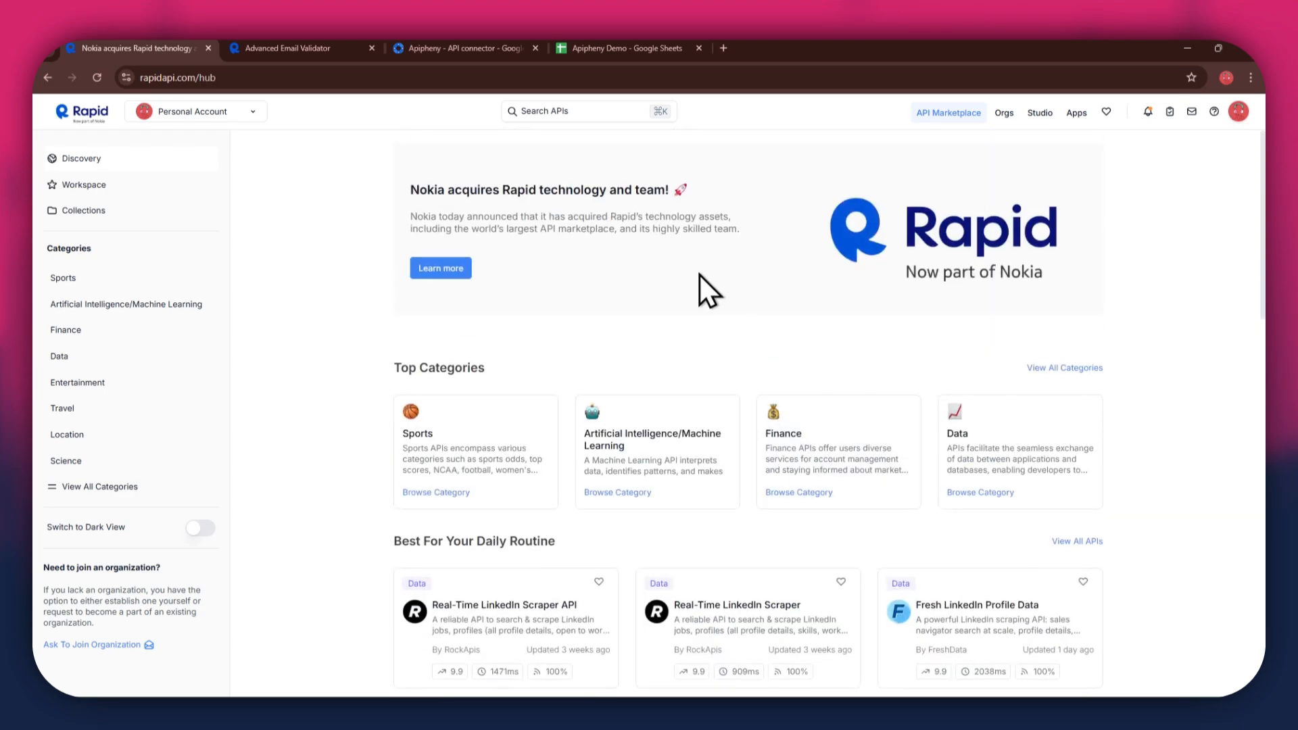
{"action": "left_click", "coordinate": [552, 116]}
{"action": "type", "text": "emai"}
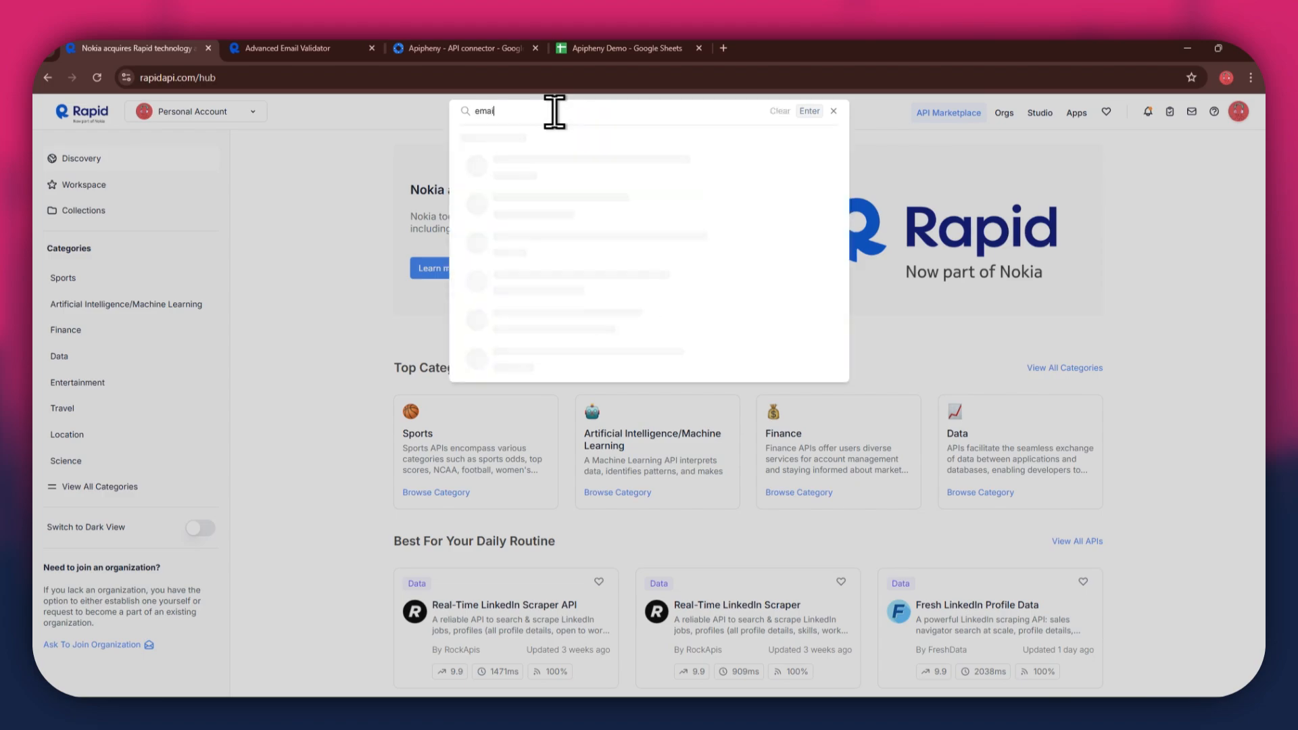
{"action": "type", "text": "l address validator"}
{"action": "key", "text": "Return"}
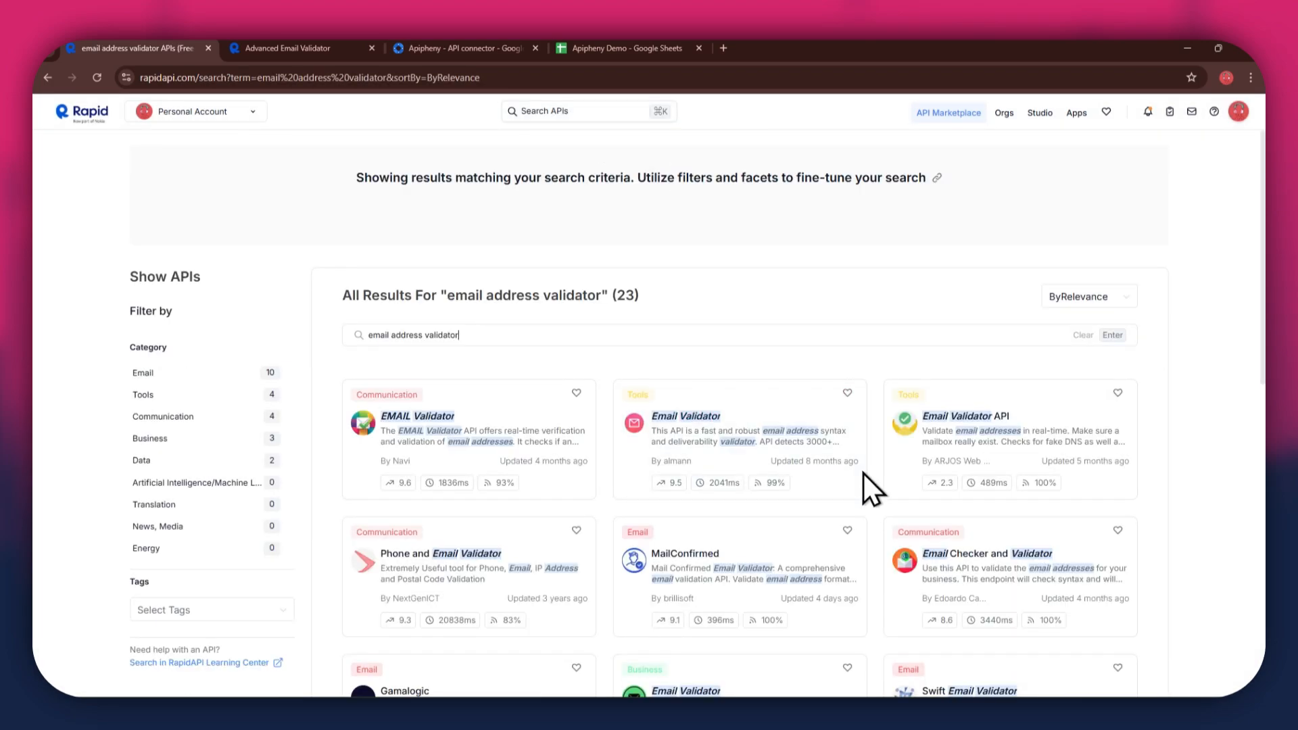
{"action": "scroll", "coordinate": [672, 483], "scroll_direction": "down", "scroll_amount": 3}
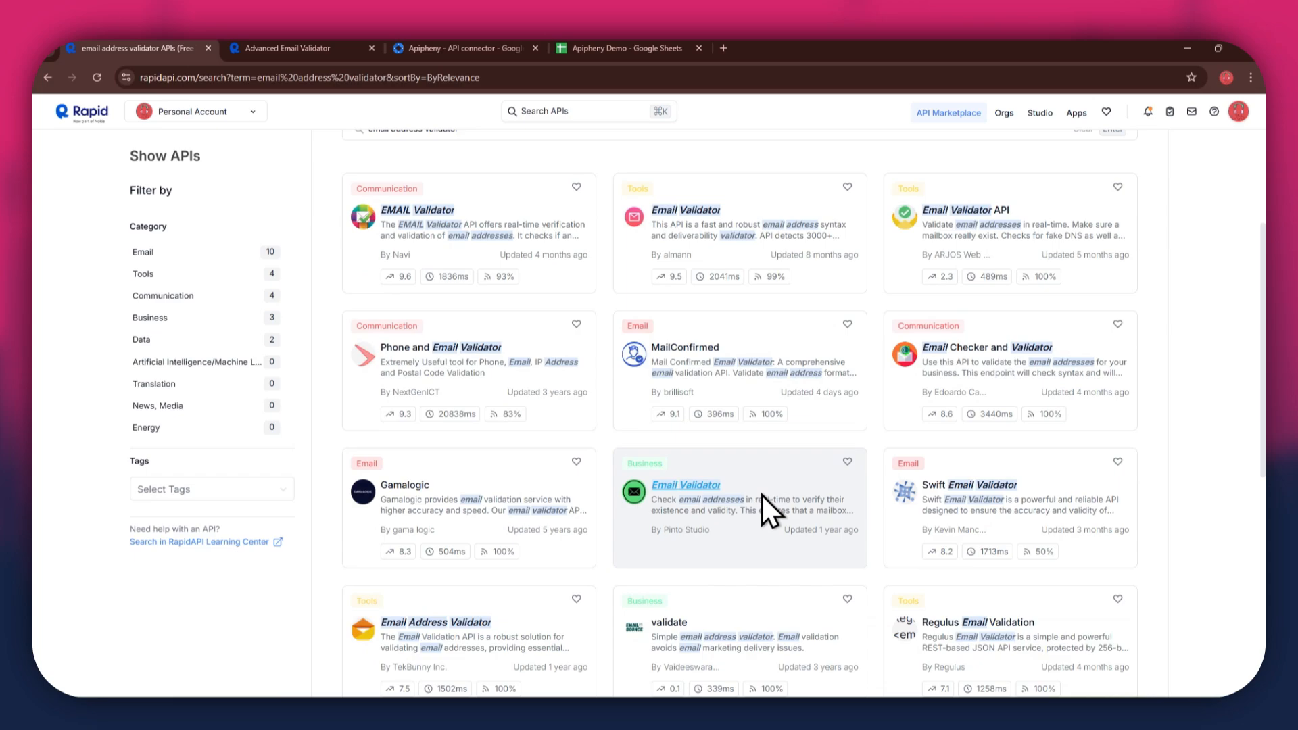
{"action": "left_click", "coordinate": [323, 46]}
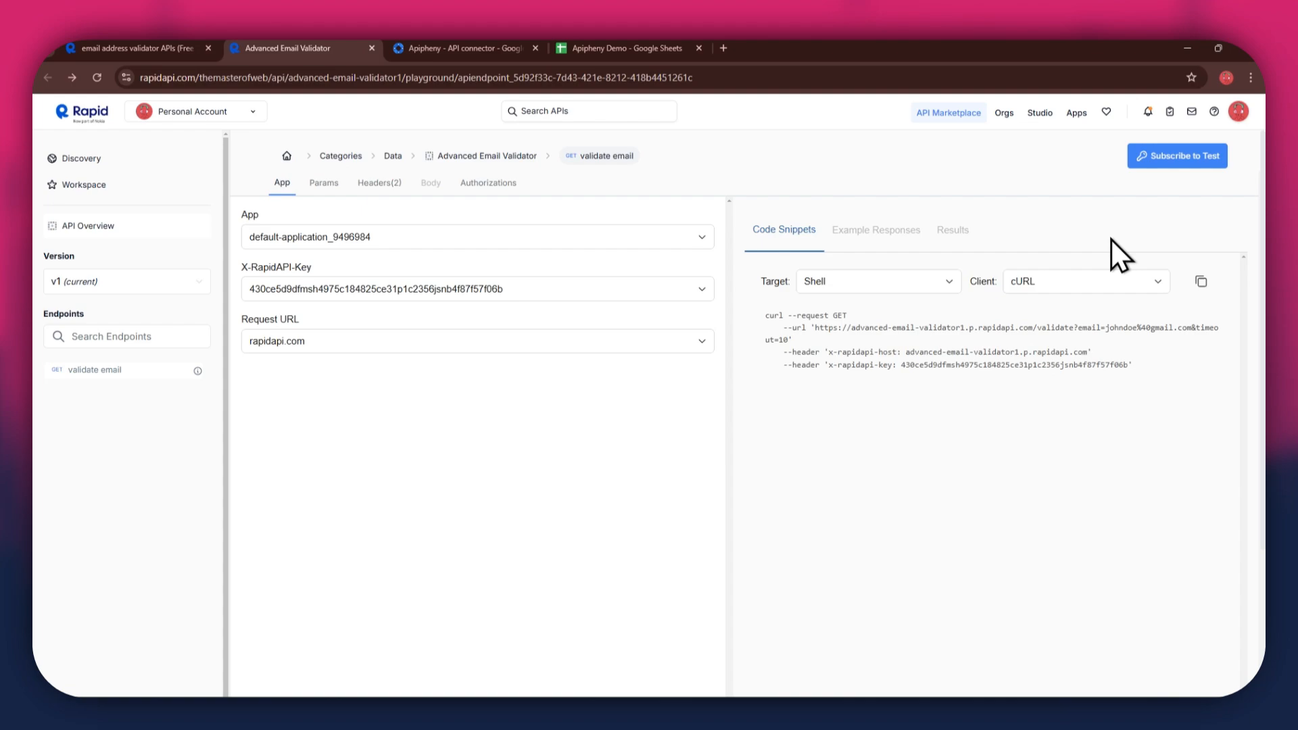
Step: Subscribe to the validator's free $0.00 Basic plan and dismiss the confirmation
{"action": "left_click", "coordinate": [1190, 161]}
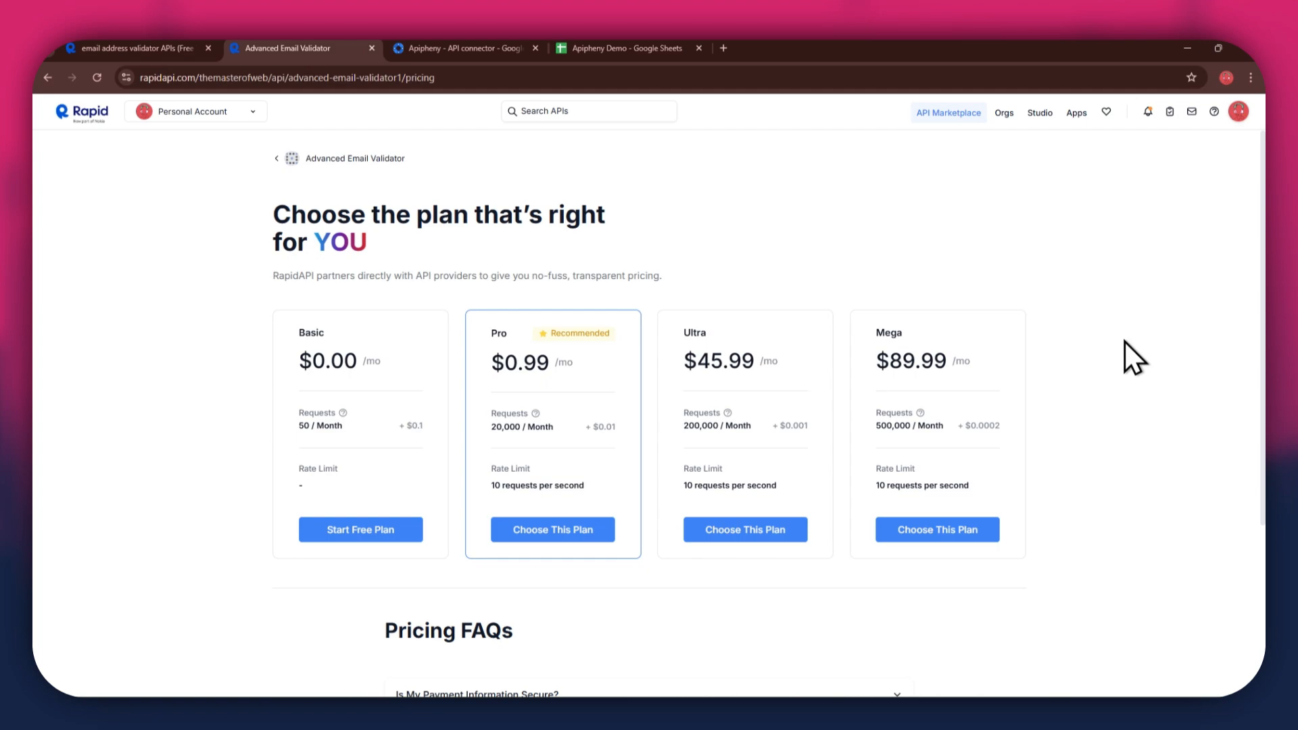
{"action": "left_click", "coordinate": [363, 530]}
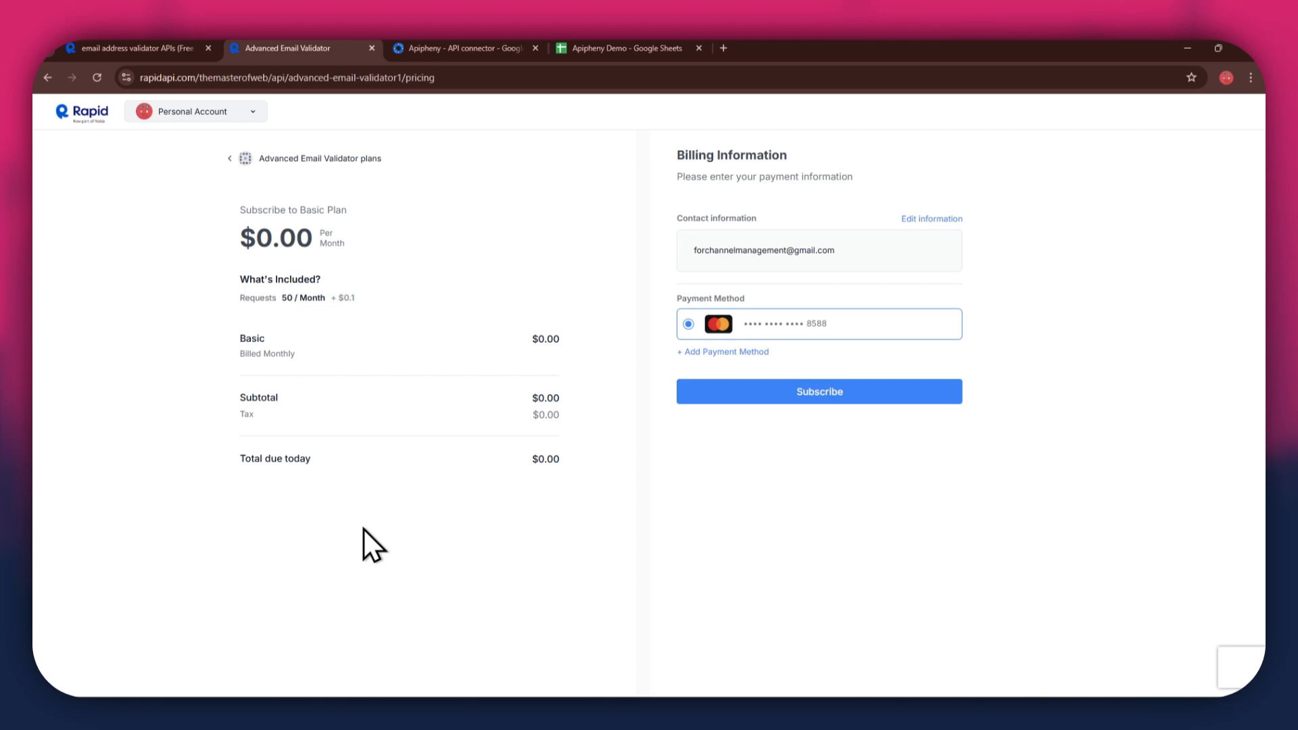
{"action": "left_click", "coordinate": [859, 395]}
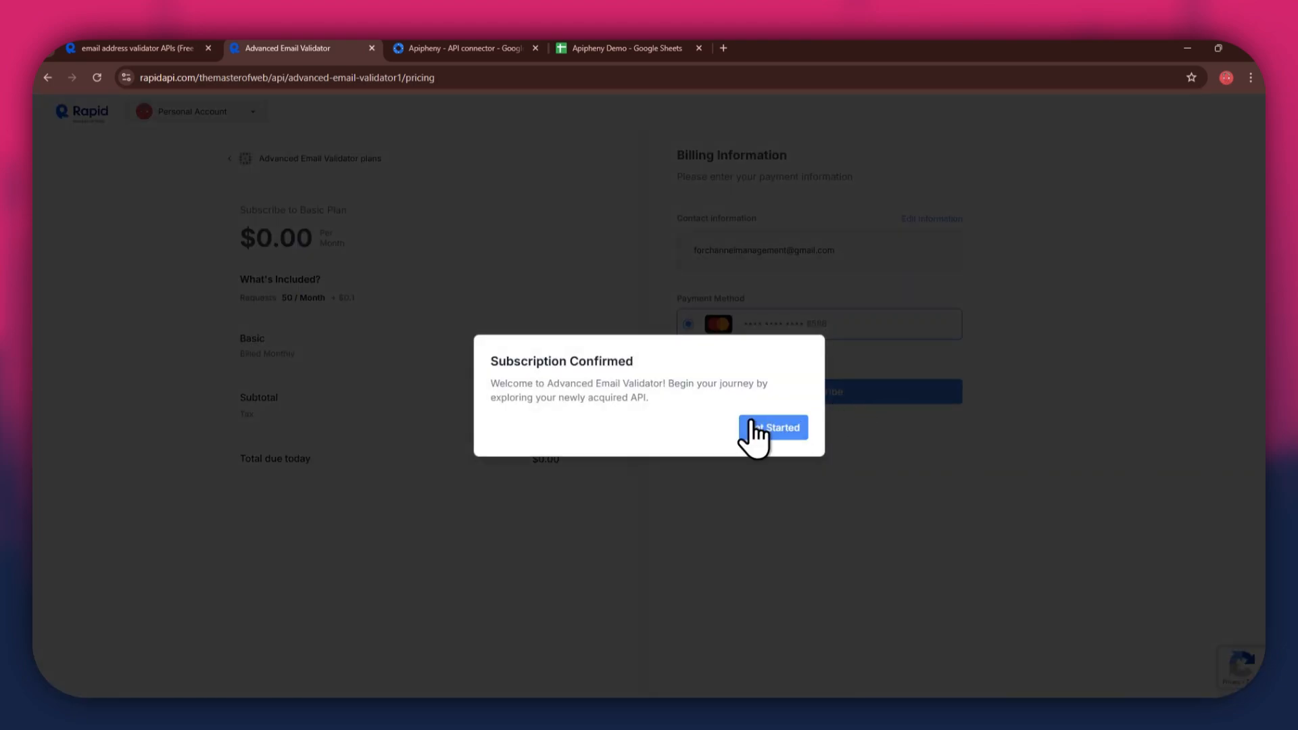
{"action": "left_click", "coordinate": [753, 430]}
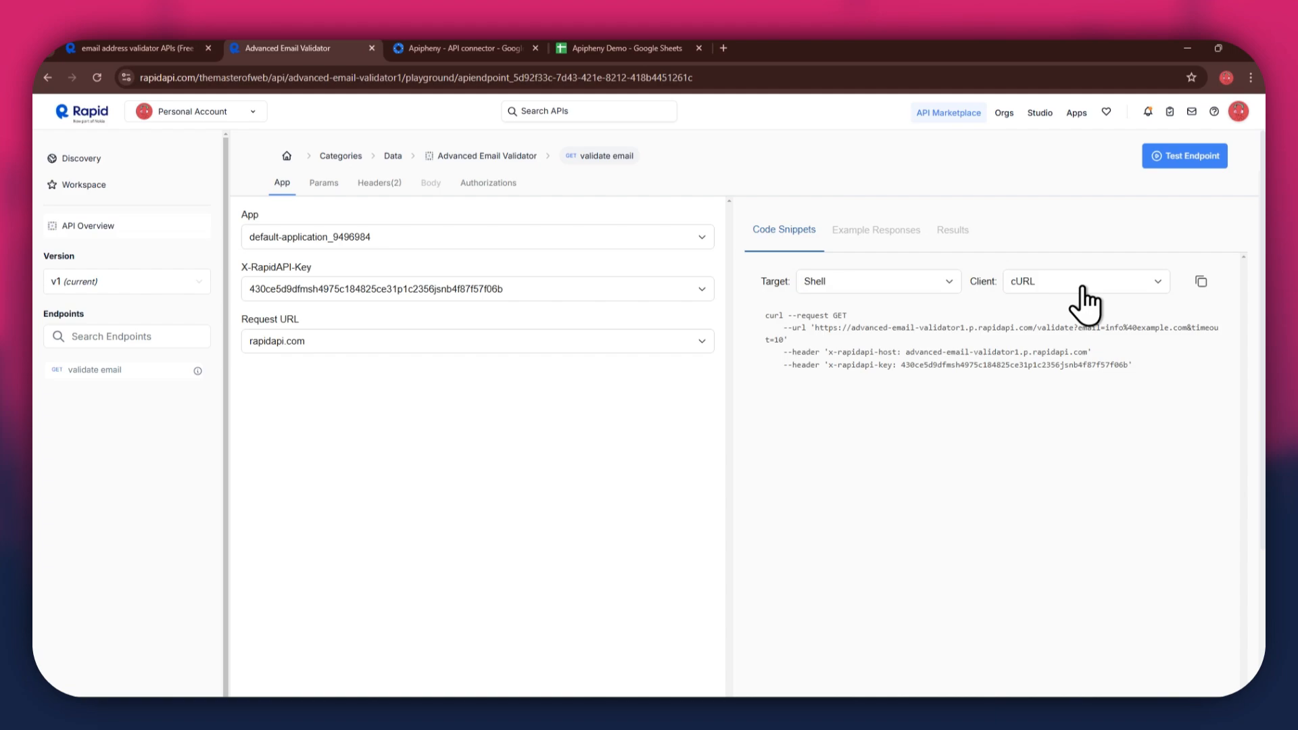
Step: Switch to the Apipheny - API connector marketplace listing
{"action": "left_click", "coordinate": [425, 54]}
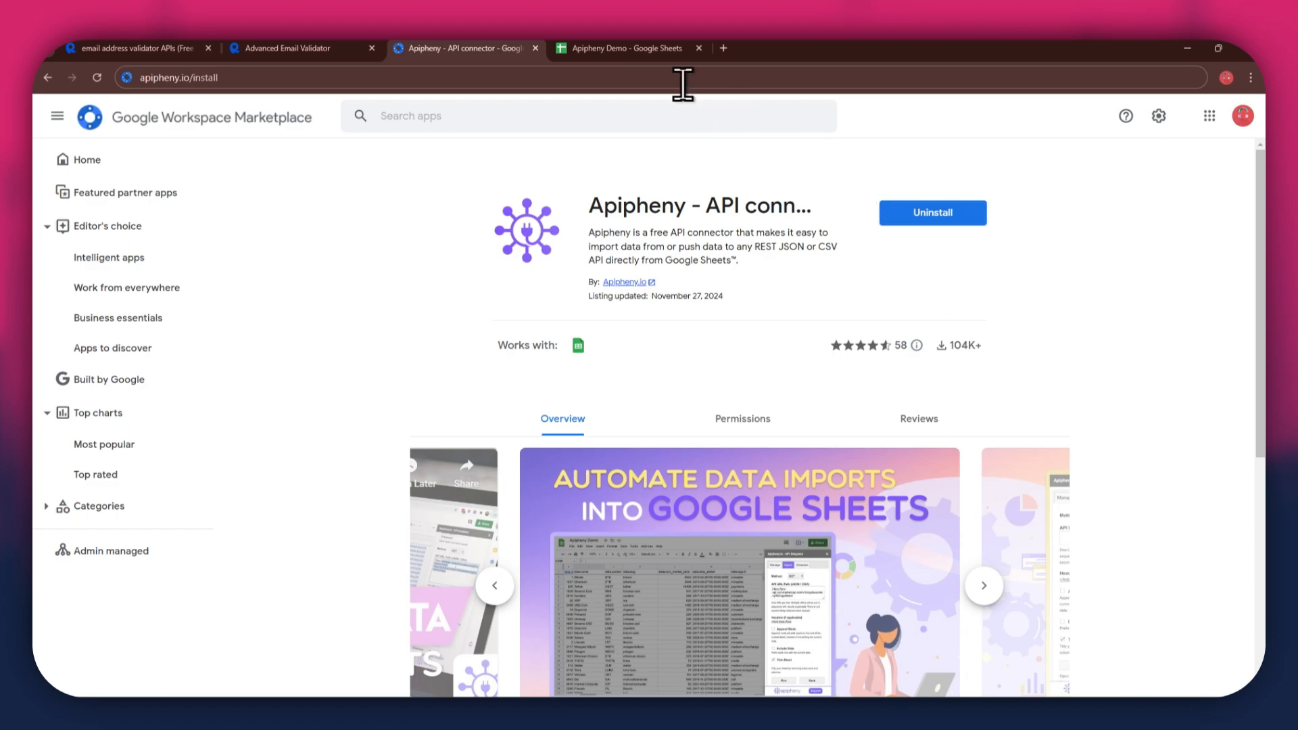
Step: Switch to the 'Apipheny Demo - Google Sheets' spreadsheet
{"action": "left_click", "coordinate": [631, 53]}
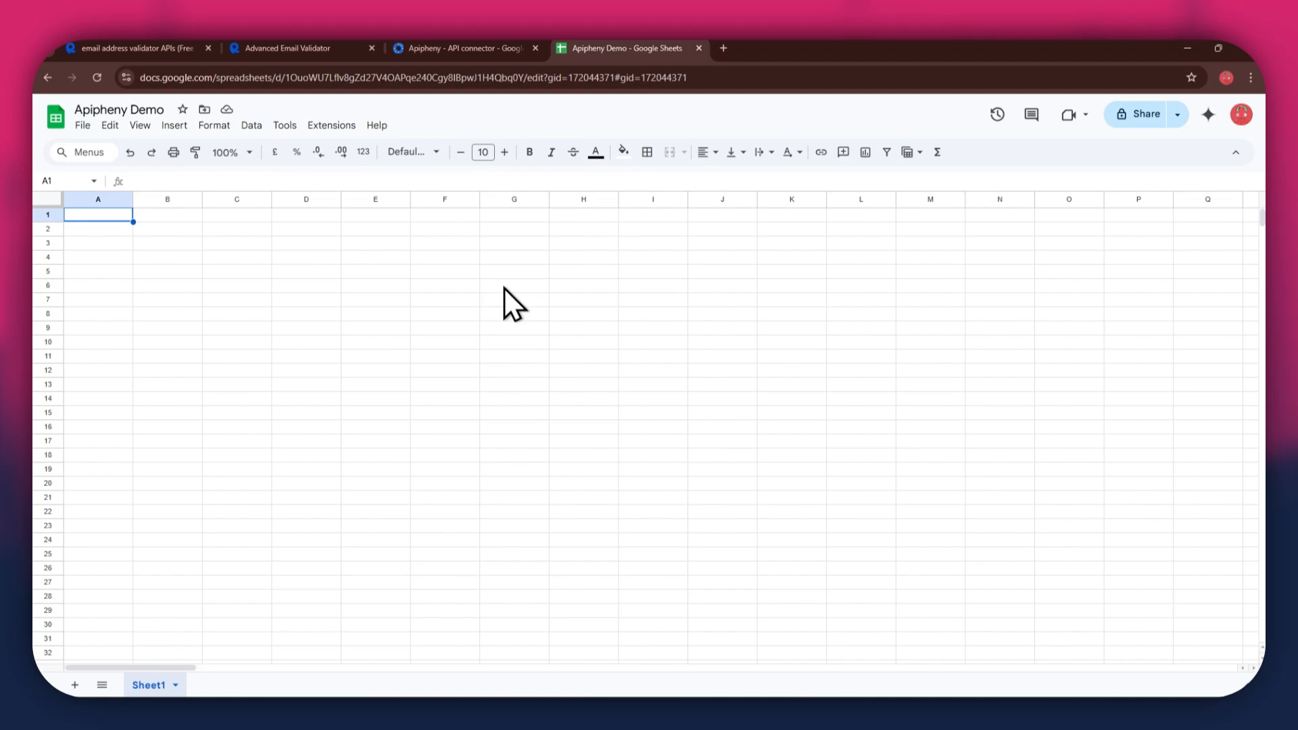
Step: Open Apipheny's Import API sidebar from Extensions and focus the API URL Path box
{"action": "left_click", "coordinate": [323, 127]}
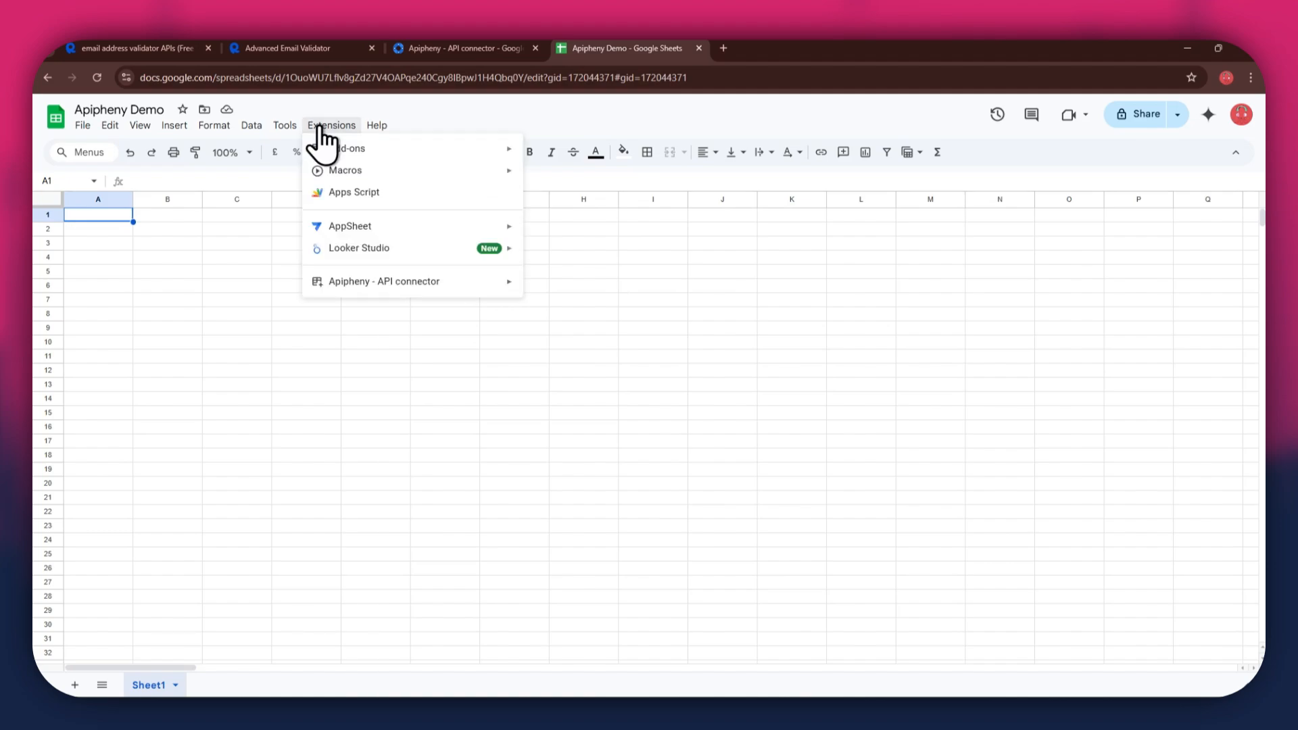
{"action": "mouse_move", "coordinate": [460, 287]}
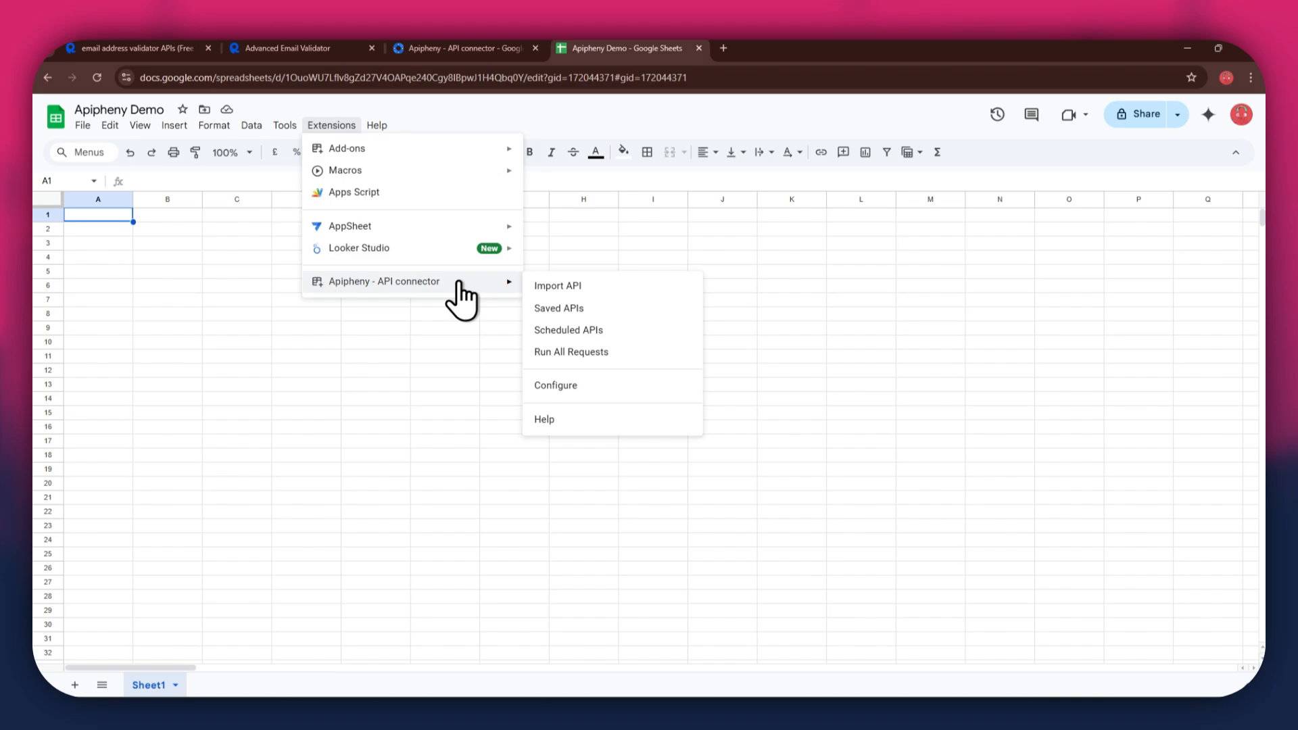
{"action": "left_click", "coordinate": [611, 287]}
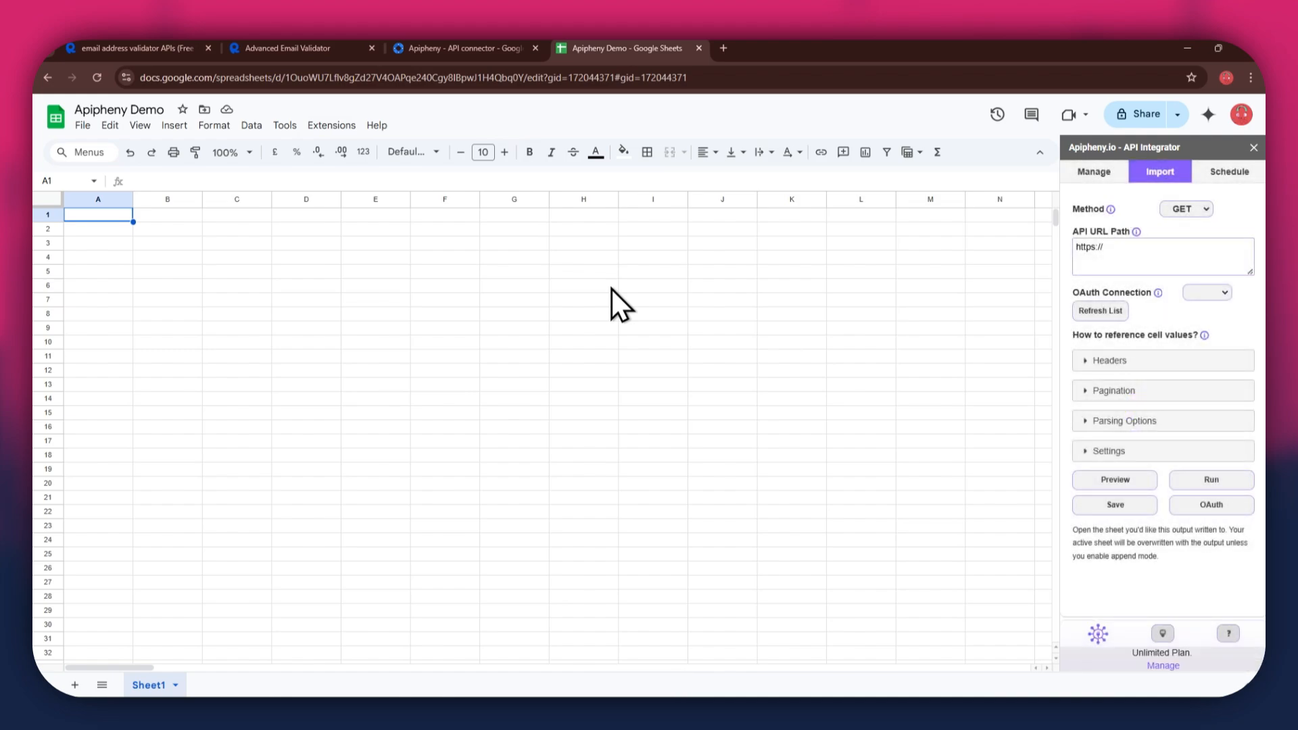
{"action": "left_click", "coordinate": [1202, 255]}
Step: Paste the validator's request URL from the cURL snippet and add two blank header rows
{"action": "left_click", "coordinate": [312, 50]}
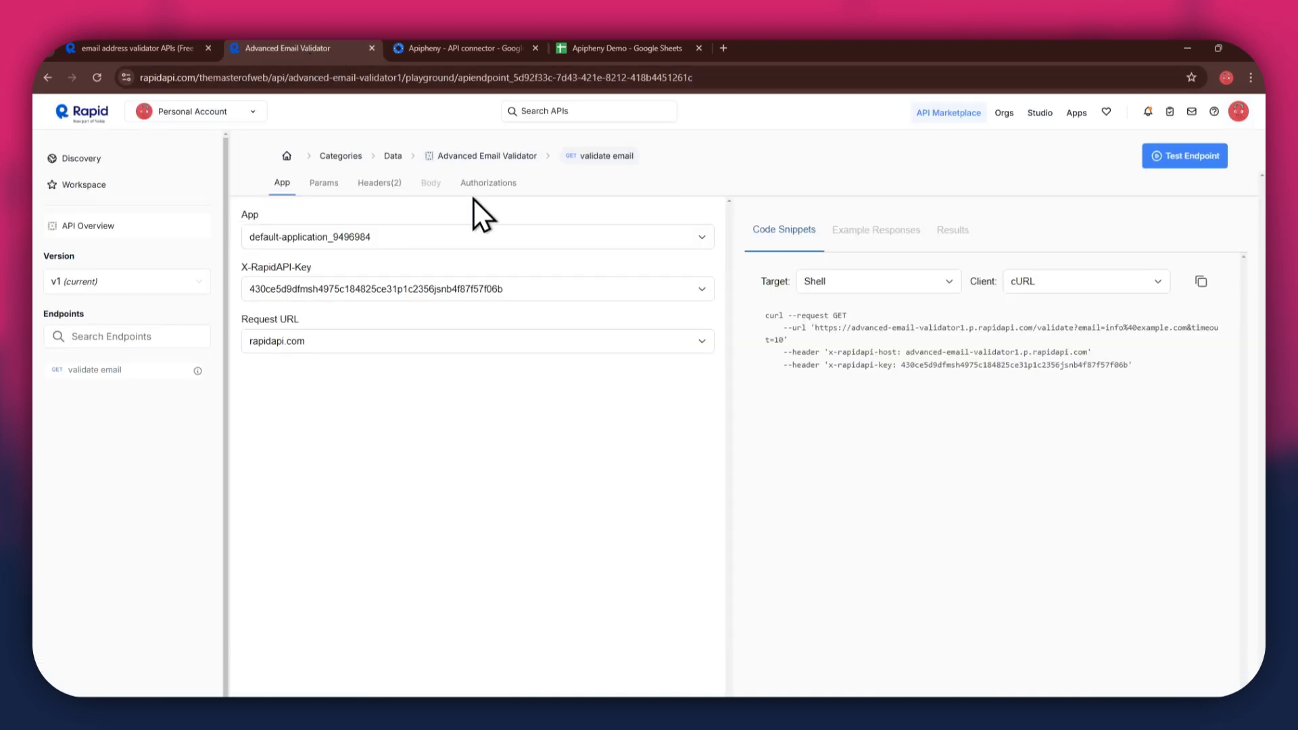
{"action": "left_click_drag", "start_coordinate": [814, 327], "coordinate": [778, 339]}
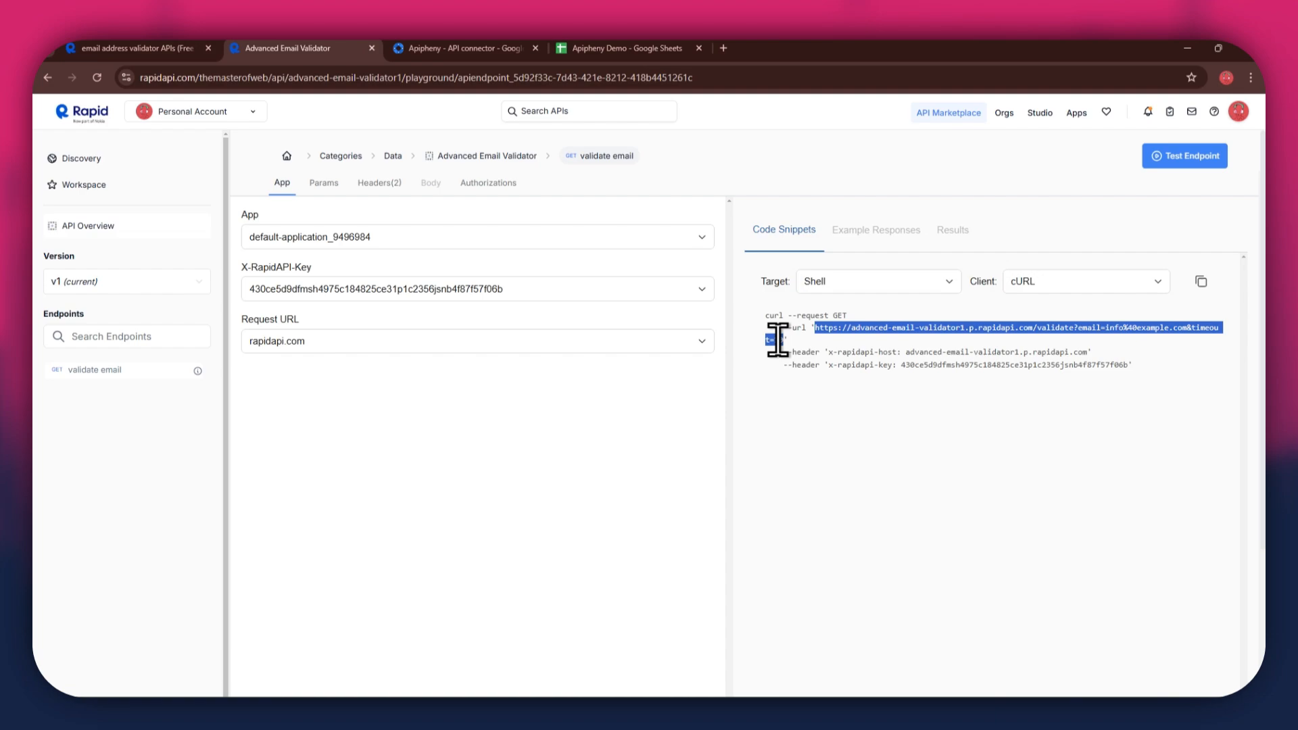
{"action": "left_click", "coordinate": [592, 49]}
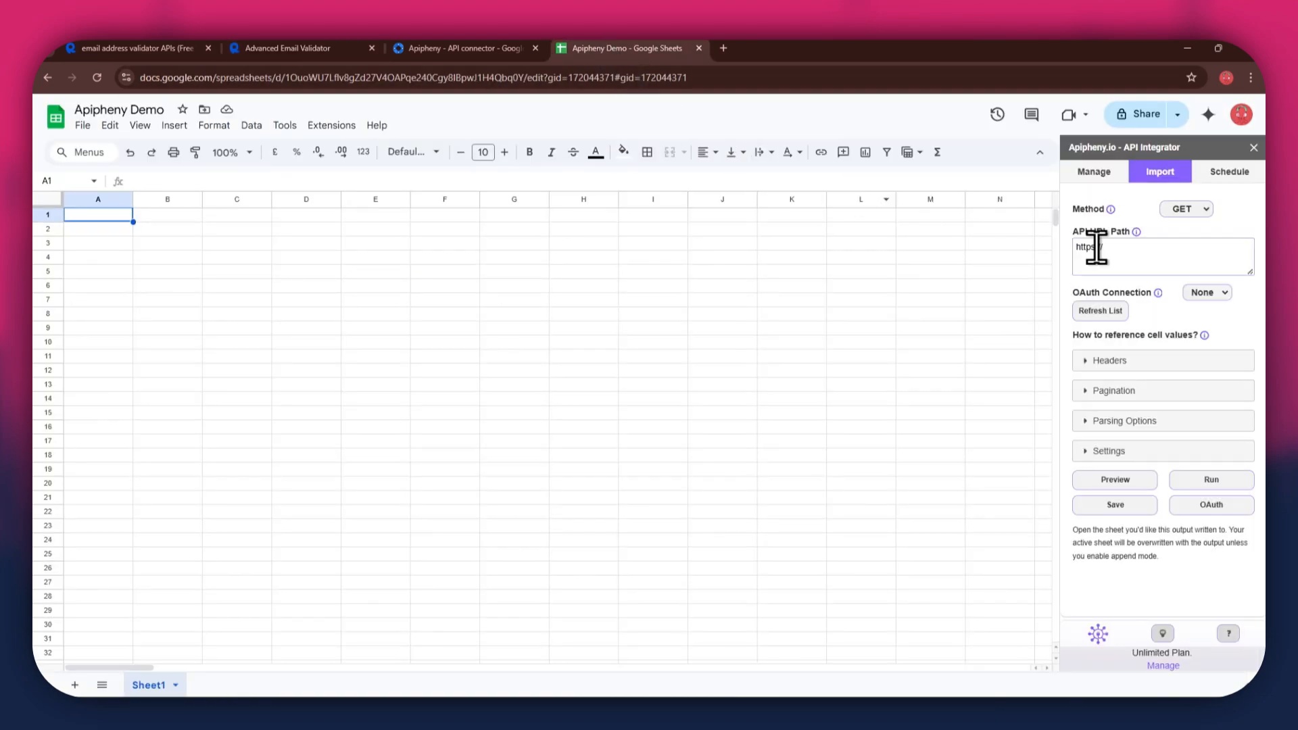
{"action": "left_click", "coordinate": [1147, 249]}
{"action": "type", "text": "https://advanced-email-validator1.p.rapidapi.com/validate?email=info%40example.com&timeout=10"}
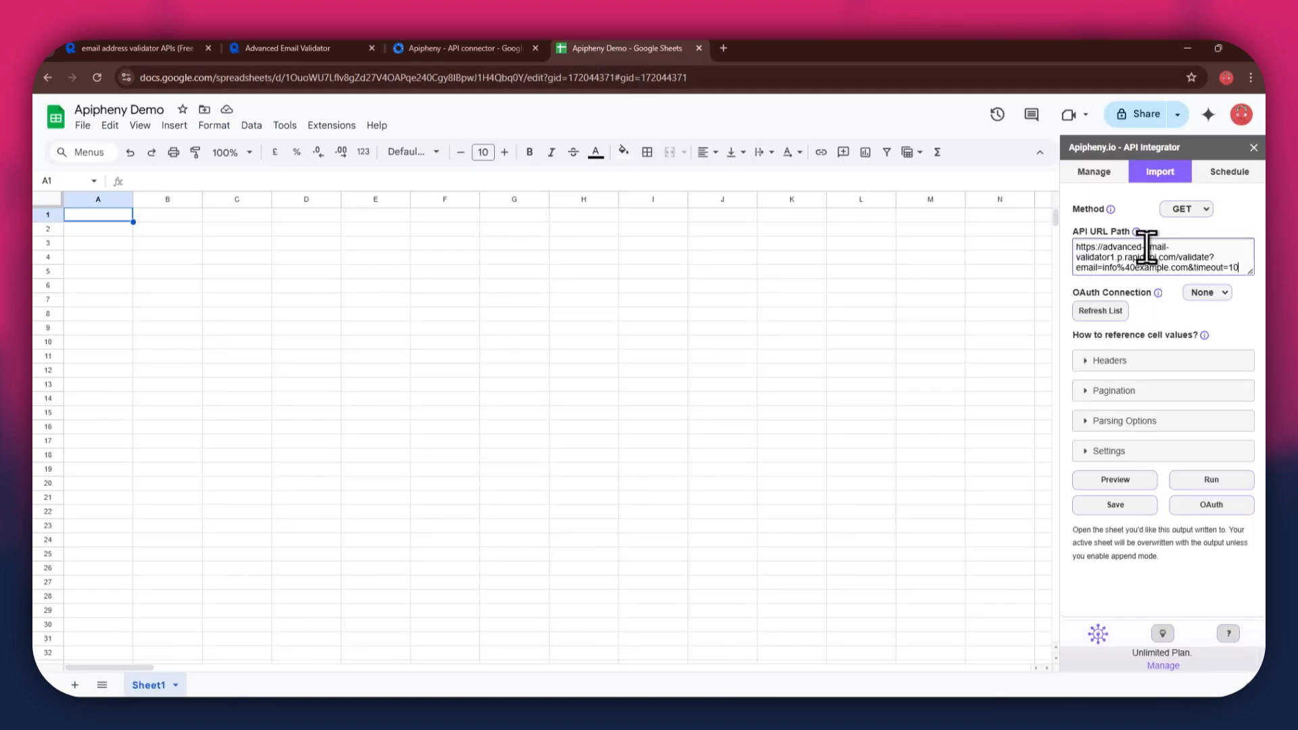
{"action": "left_click", "coordinate": [1102, 362]}
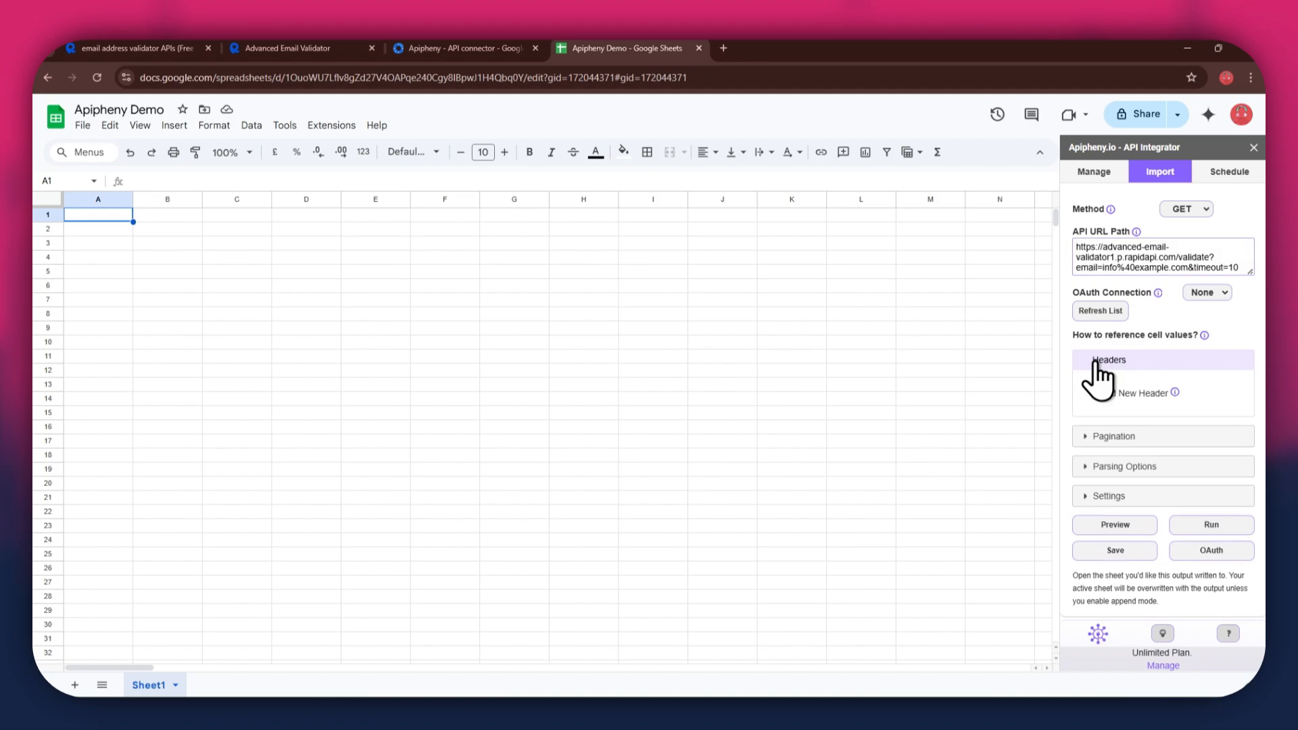
{"action": "left_click", "coordinate": [1109, 396]}
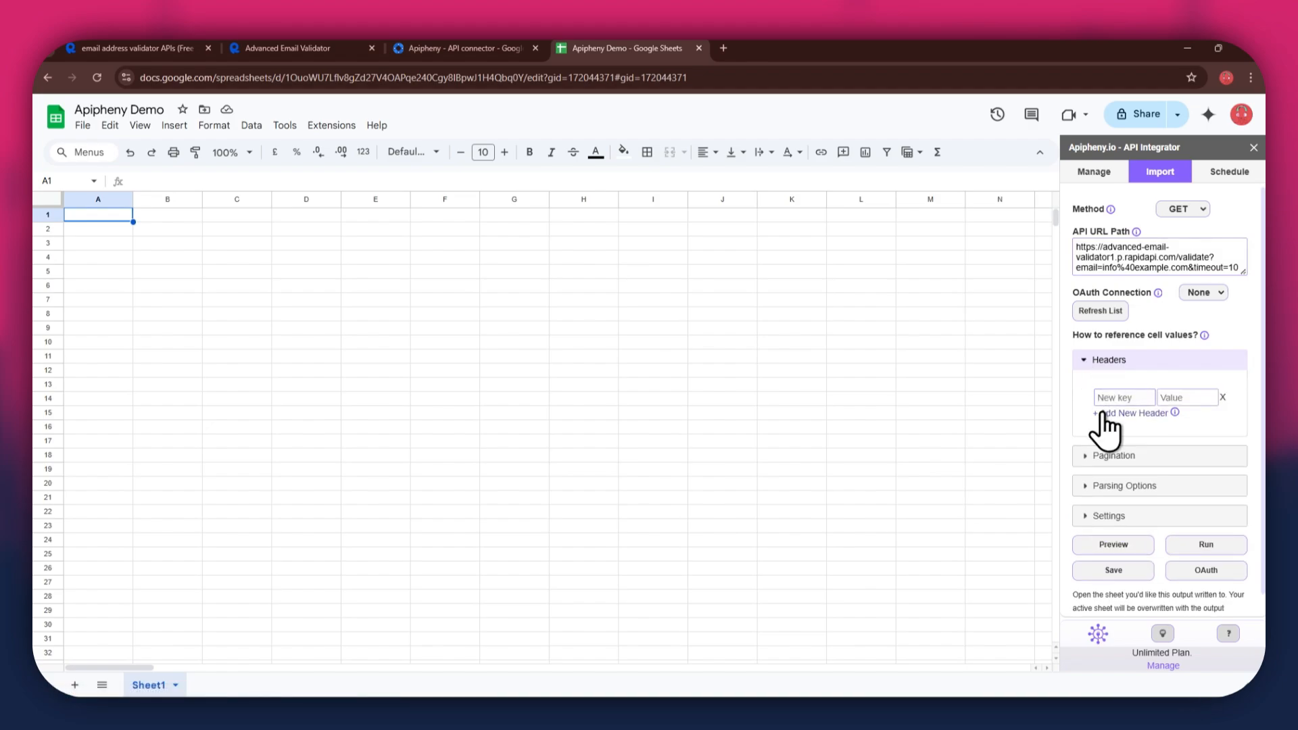
{"action": "left_click", "coordinate": [1122, 413]}
Step: Set the first header to x-rapidapi-host with value advanced-email-validator1.p.rapidapi.com
{"action": "left_click", "coordinate": [1107, 398]}
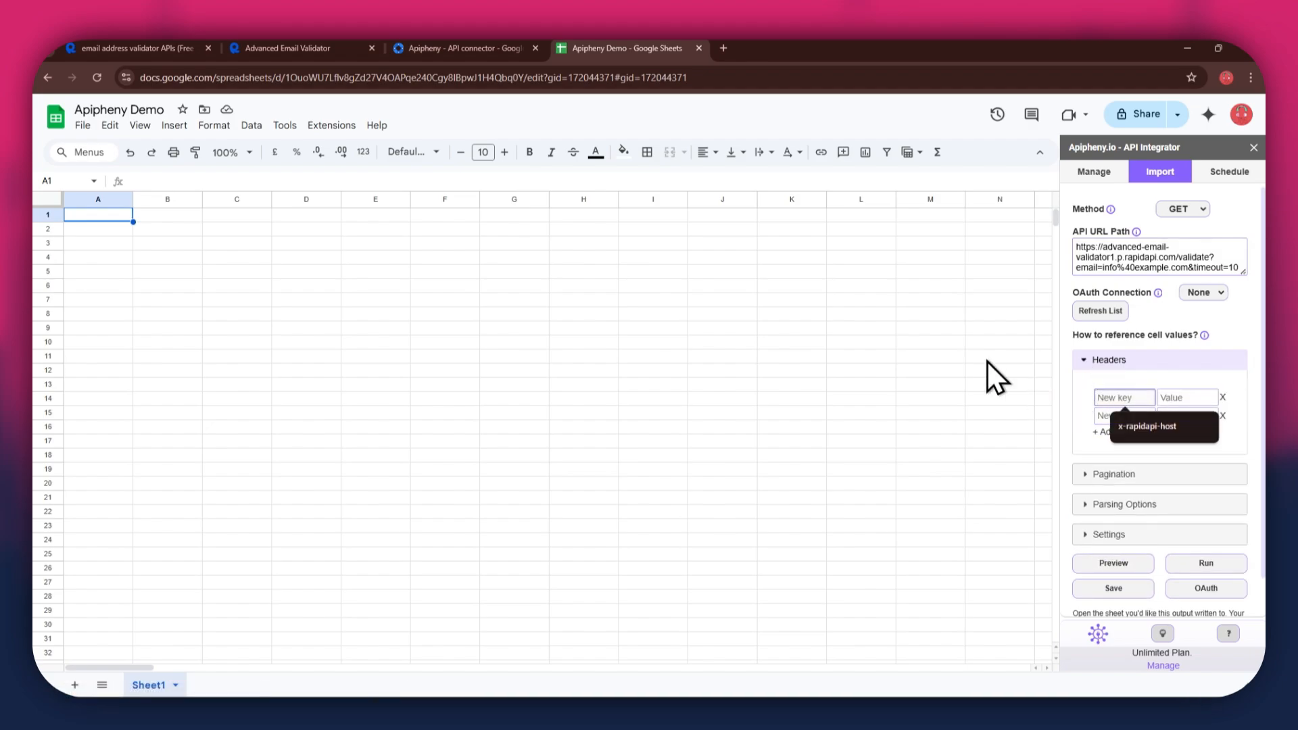
{"action": "left_click", "coordinate": [308, 49]}
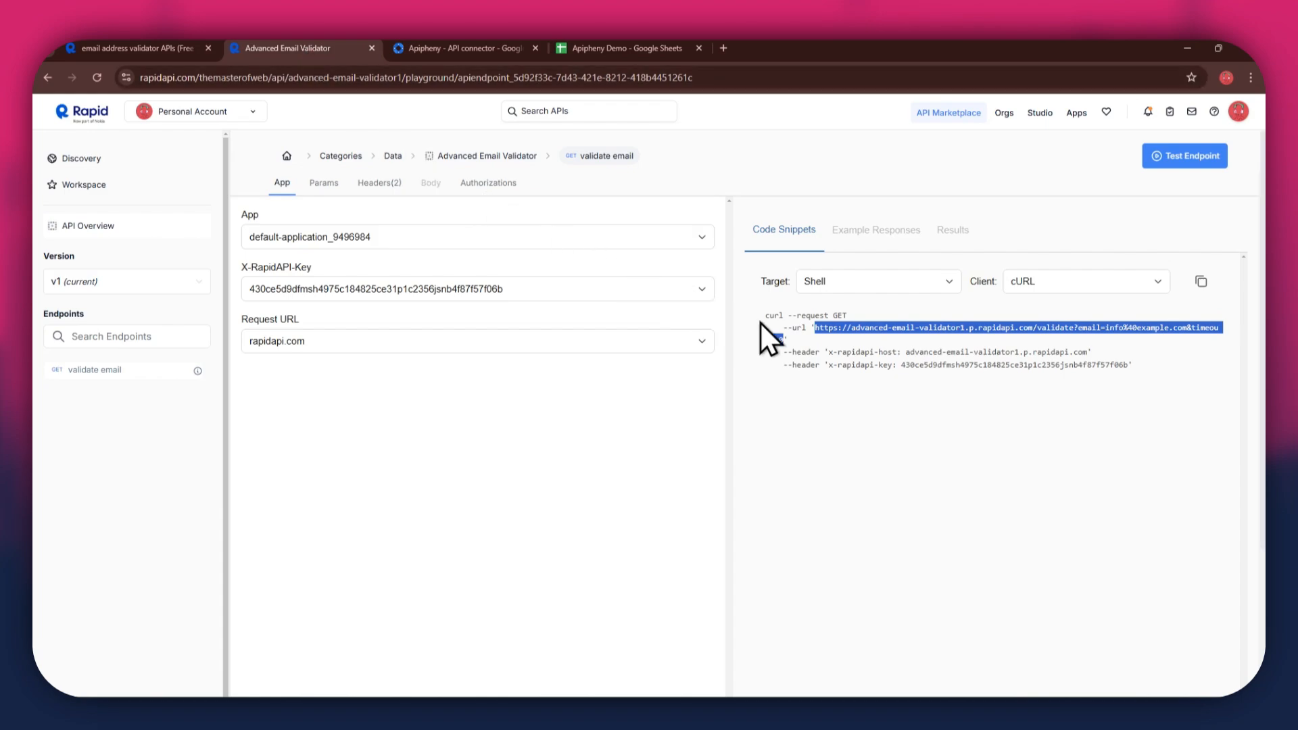
{"action": "left_click_drag", "start_coordinate": [829, 351], "coordinate": [886, 351]}
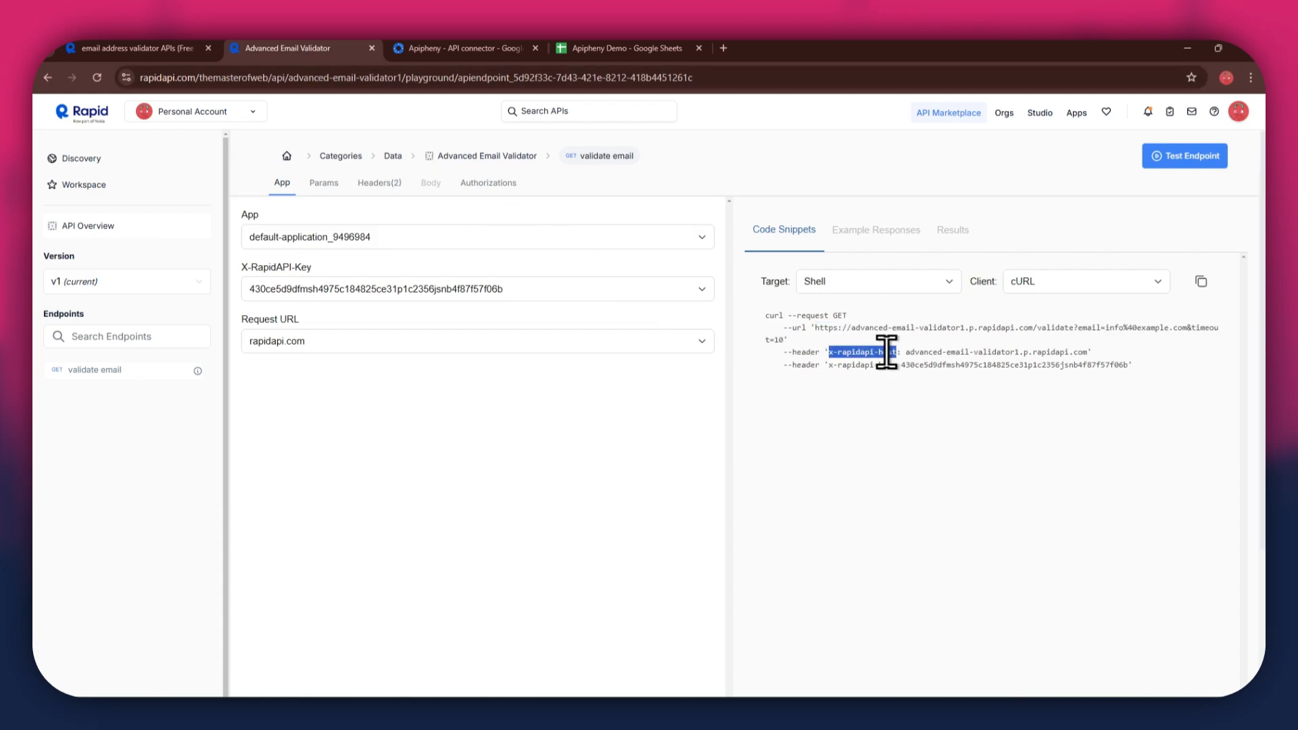
{"action": "key", "text": "ctrl+c"}
{"action": "left_click", "coordinate": [615, 48]}
{"action": "left_click", "coordinate": [1122, 398]}
{"action": "key", "text": "ctrl+v"}
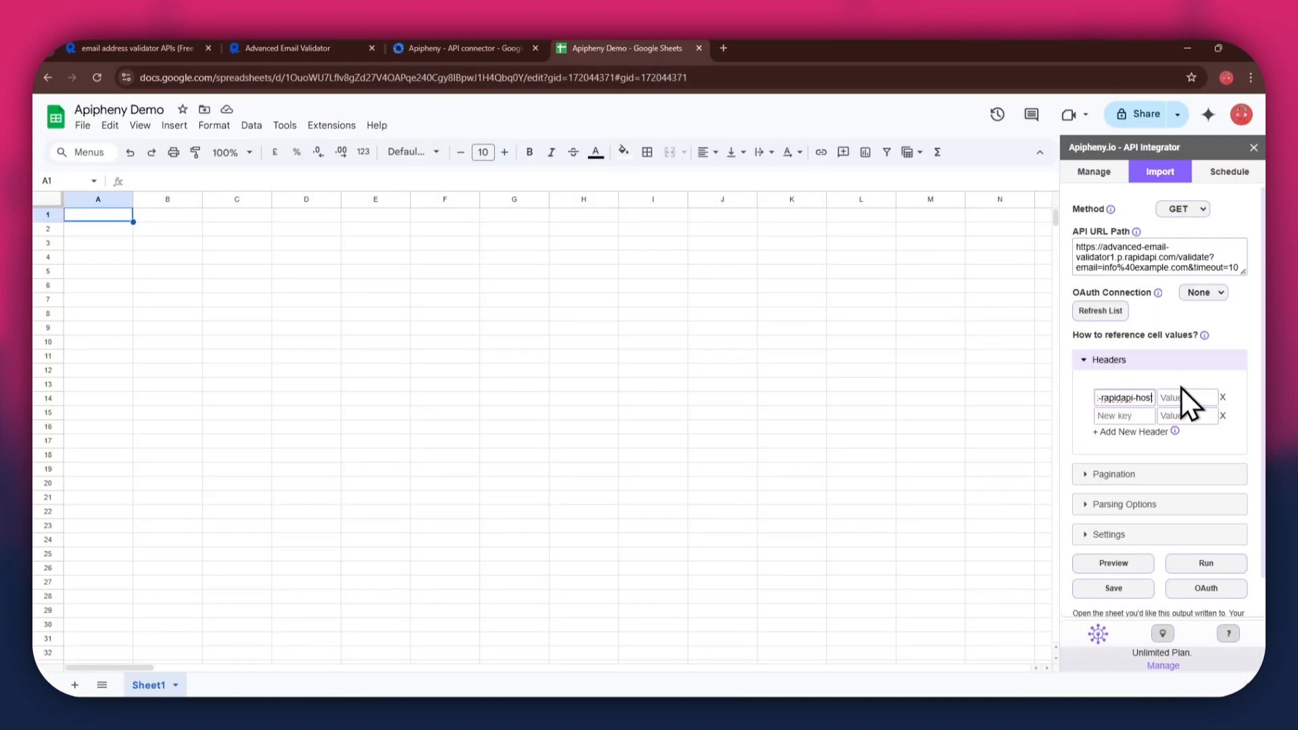
{"action": "left_click", "coordinate": [1197, 397]}
{"action": "left_click", "coordinate": [312, 47]}
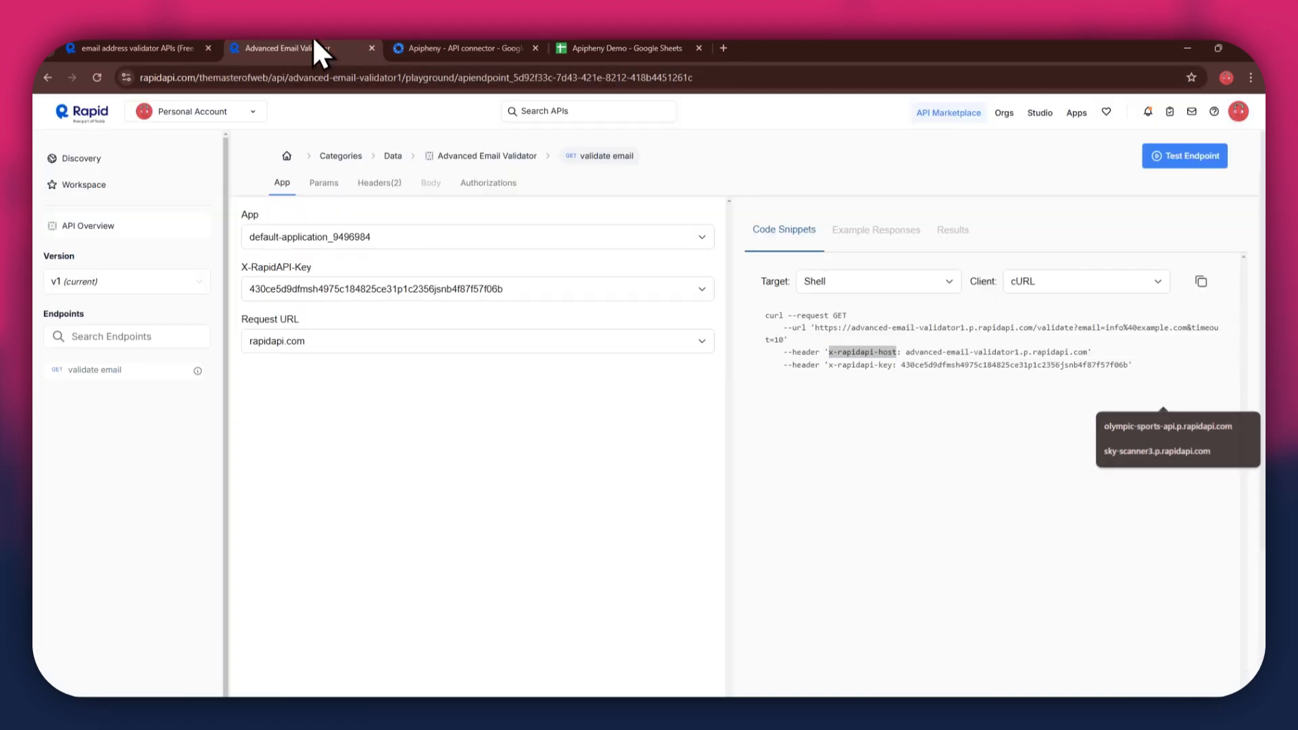
{"action": "left_click_drag", "start_coordinate": [905, 351], "coordinate": [1075, 353]}
{"action": "key", "text": "ctrl+c"}
{"action": "left_click", "coordinate": [643, 46]}
{"action": "key", "text": "ctrl+v"}
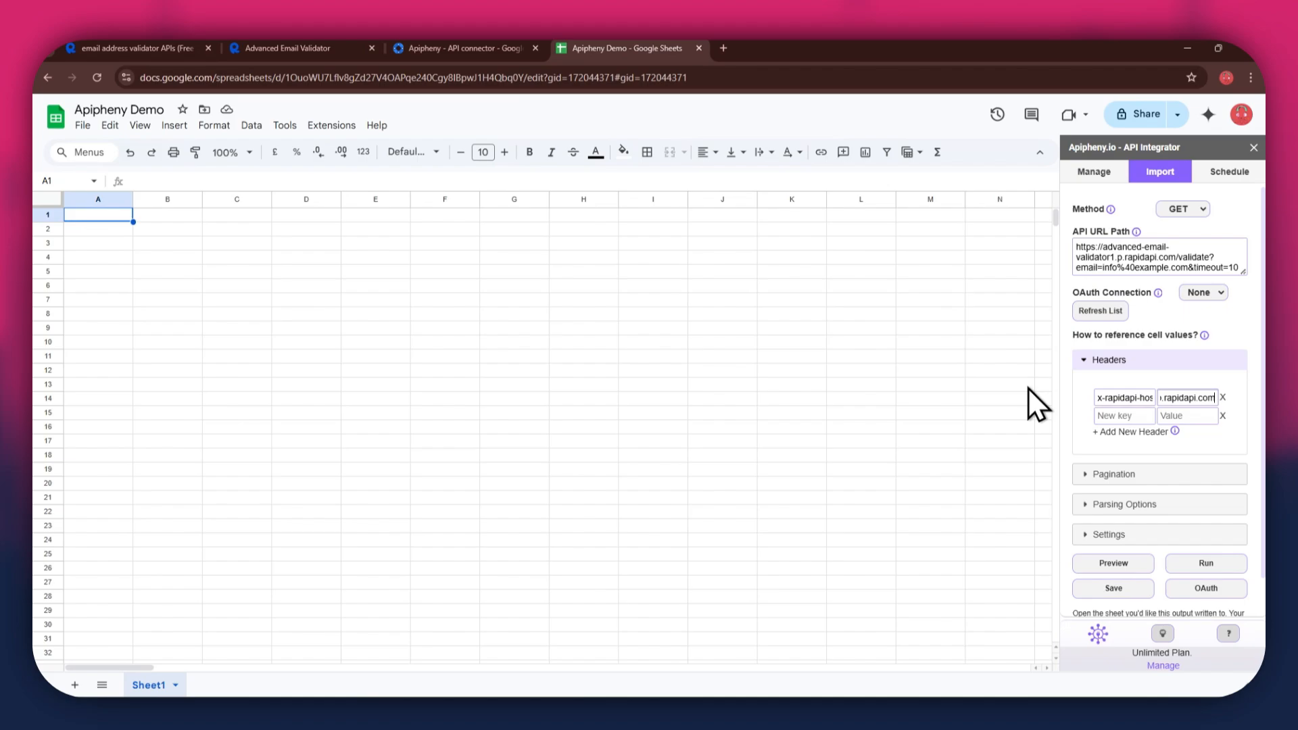
Step: Set the second header to x-rapidapi-key with the API key copied from the snippet
{"action": "left_click", "coordinate": [312, 47]}
{"action": "left_click_drag", "start_coordinate": [828, 365], "coordinate": [879, 368]}
{"action": "key", "text": "ctrl+c"}
{"action": "left_click", "coordinate": [652, 48]}
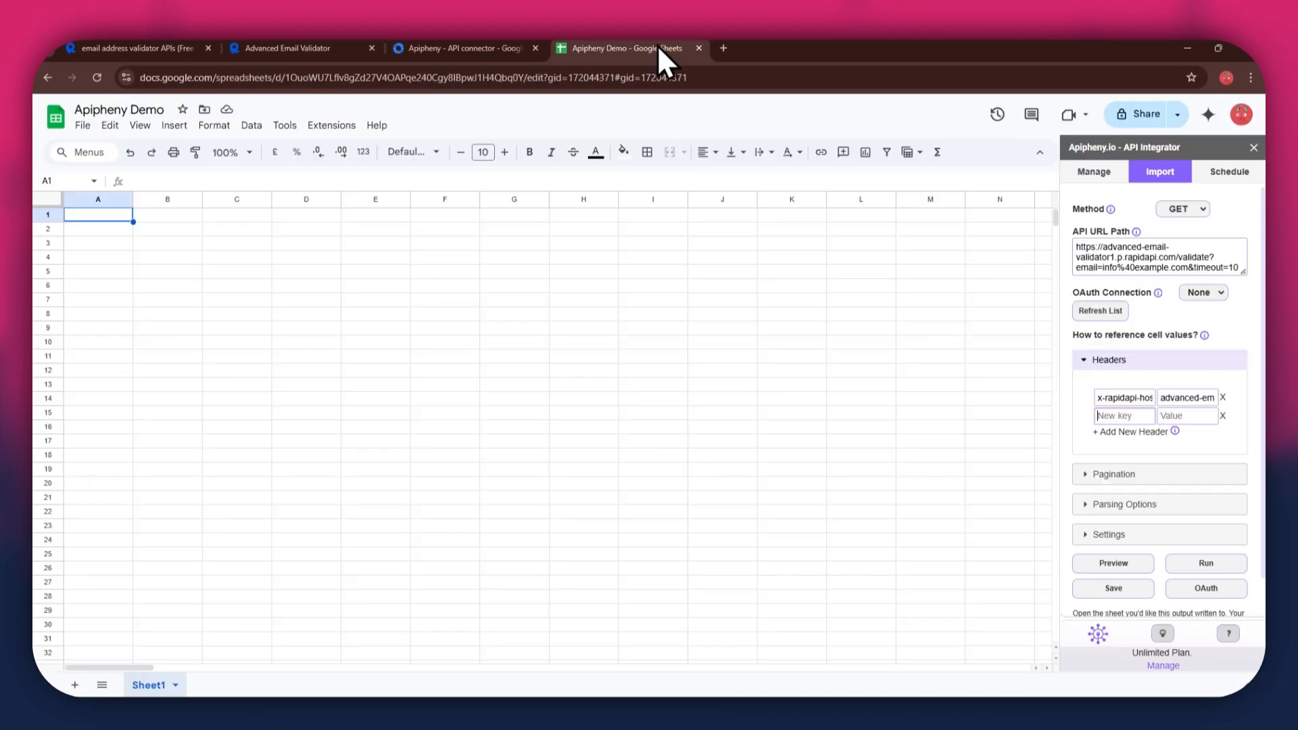
{"action": "key", "text": "ctrl+v"}
{"action": "left_click", "coordinate": [1164, 415]}
{"action": "left_click", "coordinate": [312, 47]}
{"action": "double_click", "coordinate": [933, 369]}
{"action": "key", "text": "ctrl+c"}
{"action": "left_click", "coordinate": [643, 47]}
{"action": "key", "text": "ctrl+v"}
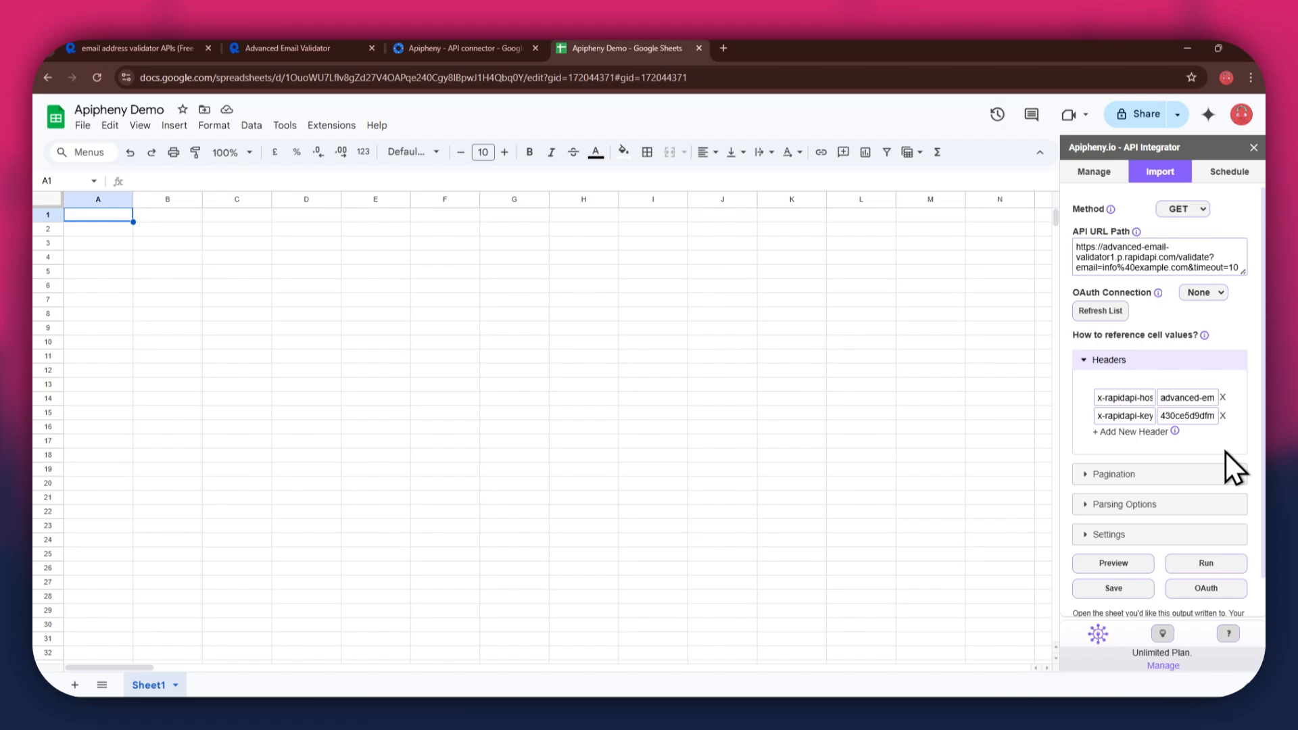
Step: Run the Apipheny import to fill Sheet1 with validation results, then return to the validator page
{"action": "left_click", "coordinate": [1209, 563]}
{"action": "left_click", "coordinate": [1174, 461]}
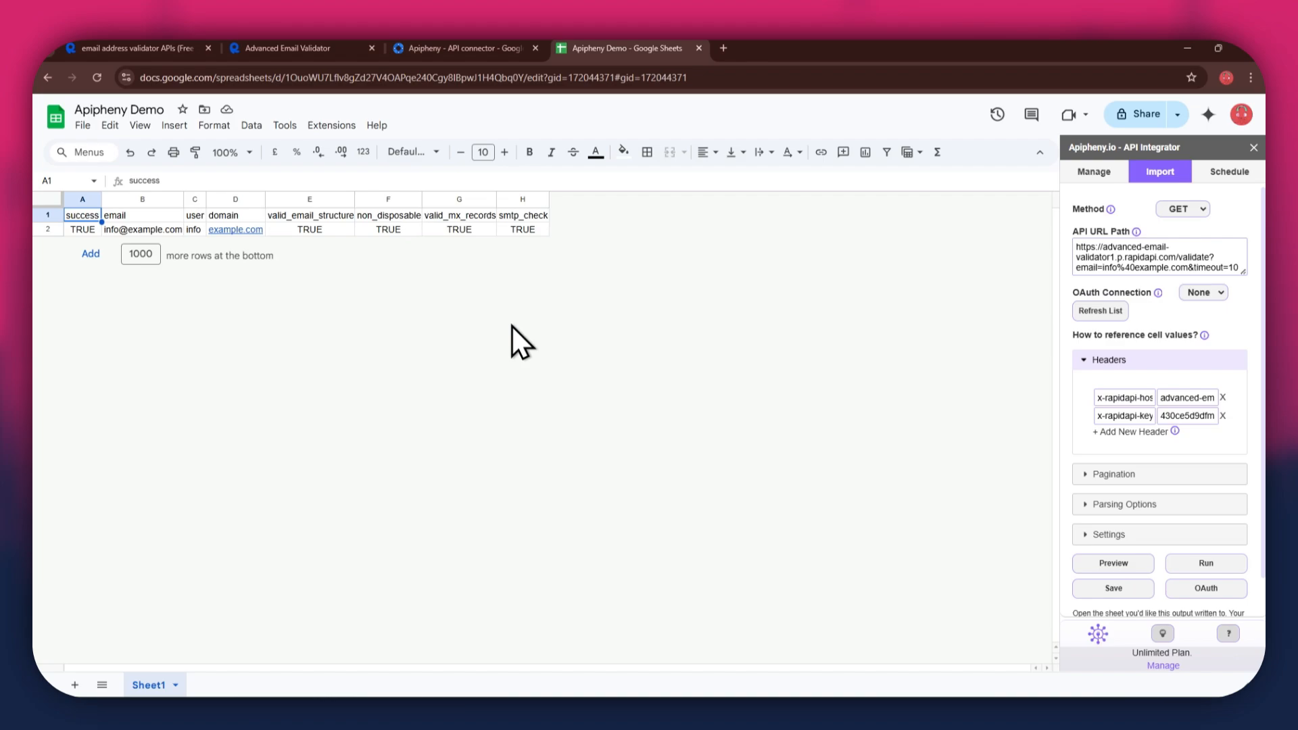
{"action": "left_click", "coordinate": [296, 42]}
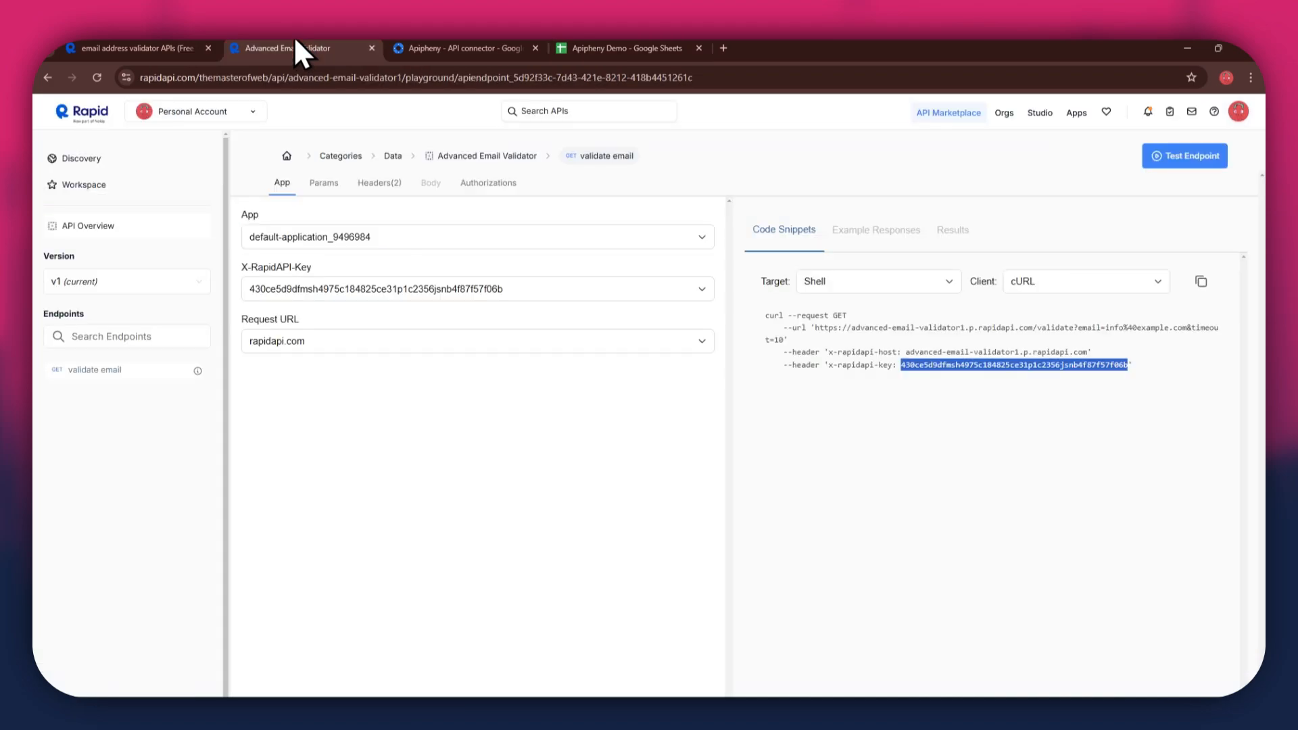
Step: Change the email query parameter to a new gmail test address and copy the updated request URL
{"action": "left_click", "coordinate": [319, 187]}
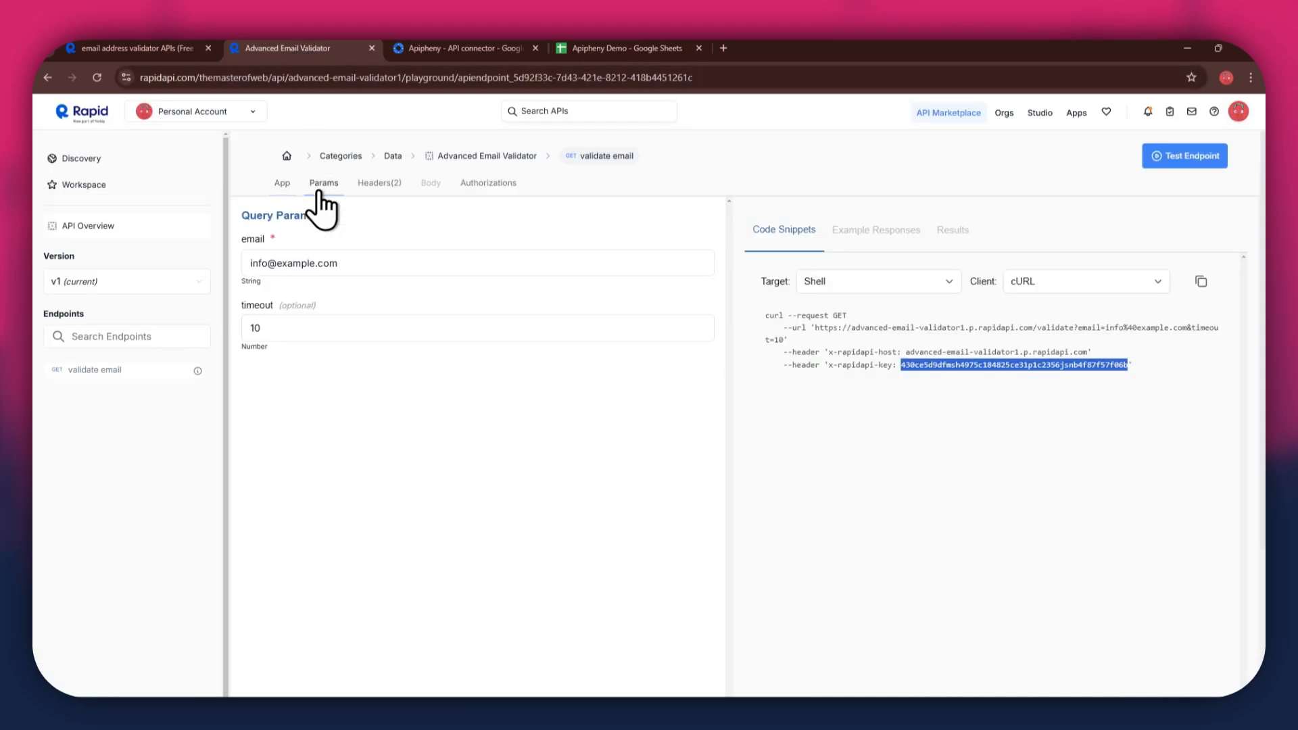
{"action": "triple_click", "coordinate": [348, 258]}
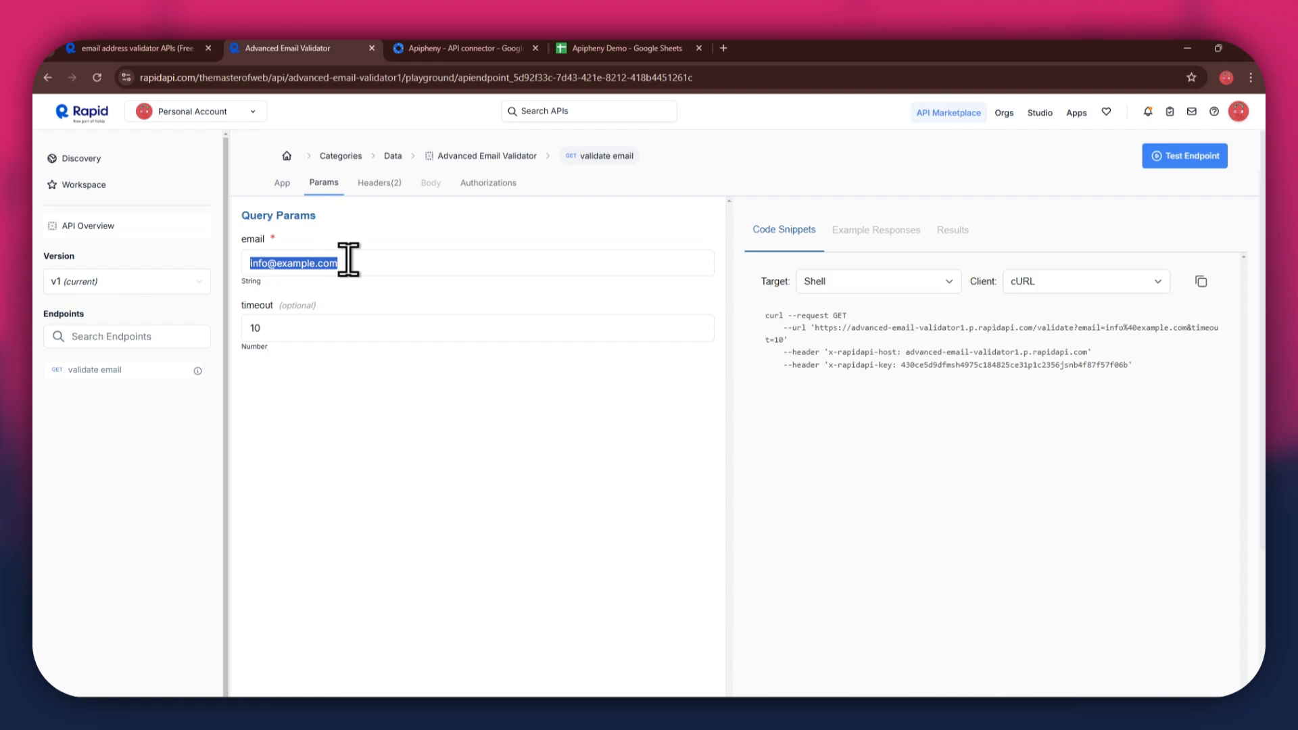
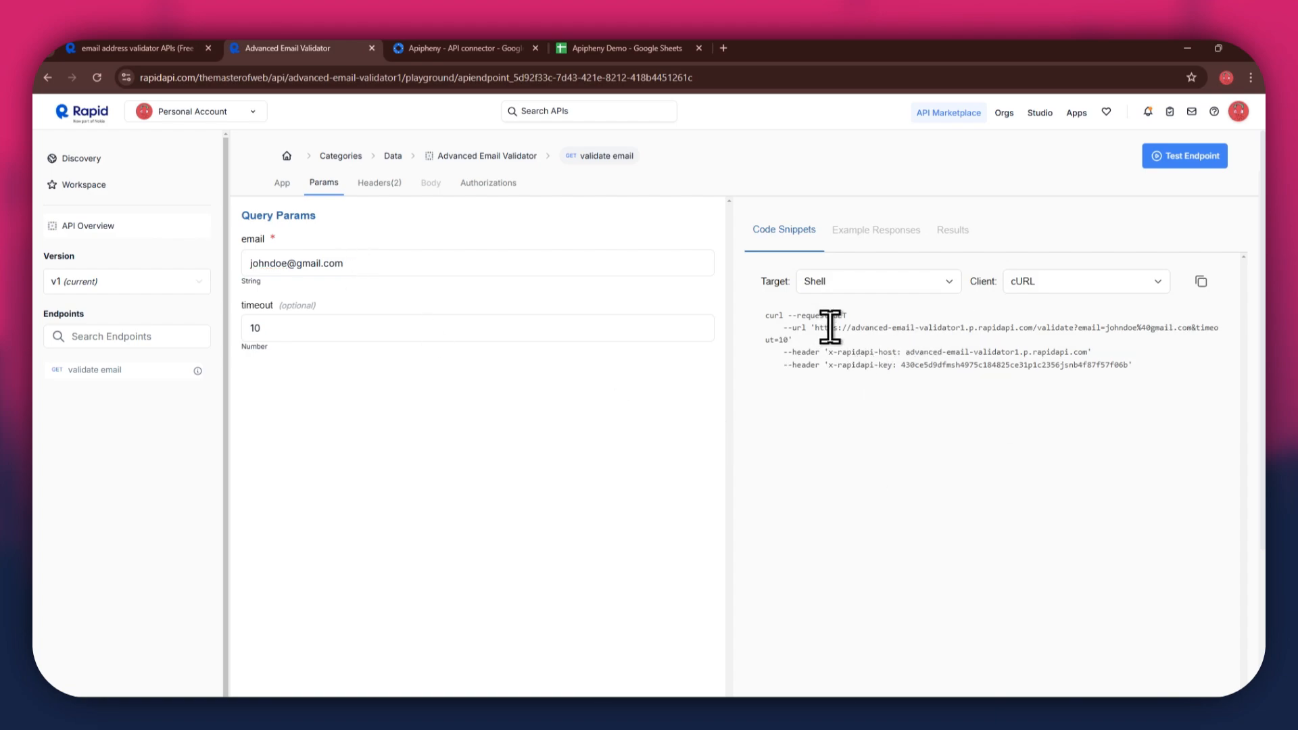
{"action": "left_click_drag", "start_coordinate": [811, 337], "coordinate": [781, 345]}
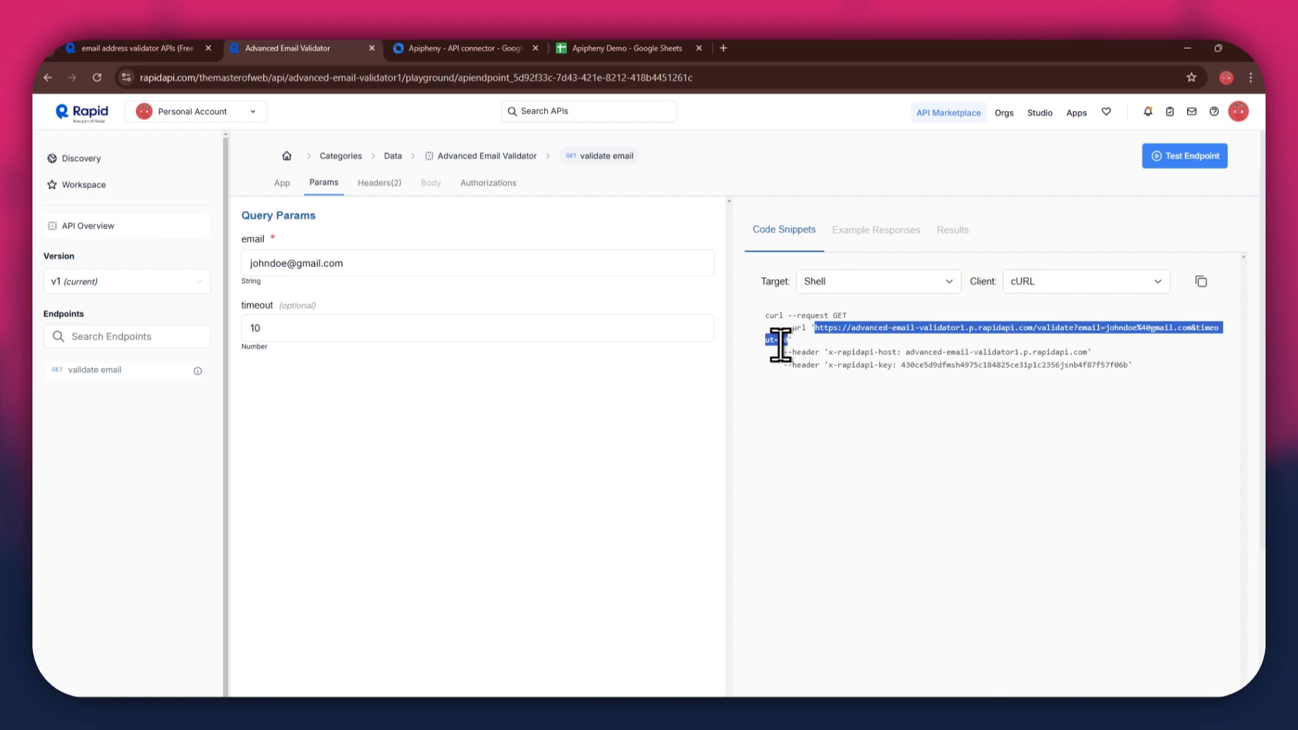
{"action": "left_click", "coordinate": [643, 49]}
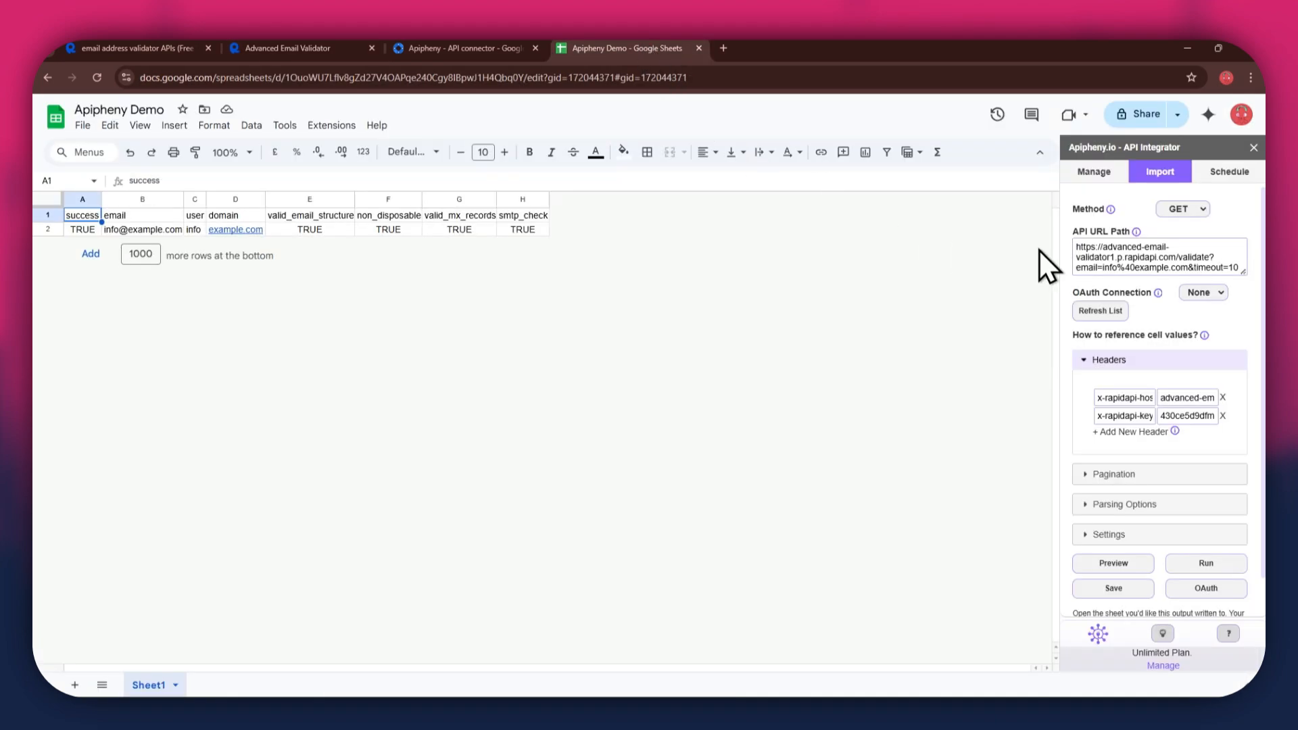
Step: Replace the API URL Path with the new gmail request URL and rerun the import
{"action": "key", "text": "ctrl+a"}
{"action": "left_click", "coordinate": [1154, 252]}
{"action": "key", "text": "ctrl+a"}
{"action": "key", "text": "ctrl+v"}
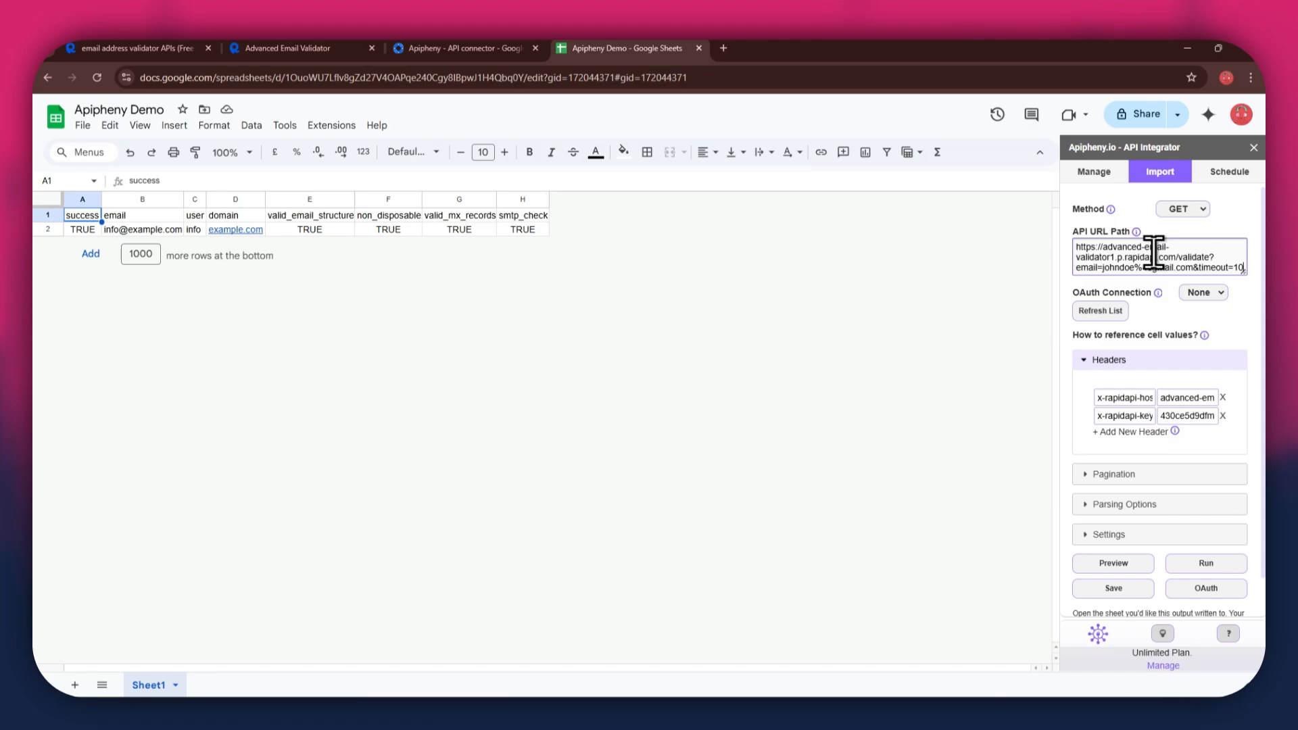
{"action": "left_click", "coordinate": [1206, 563]}
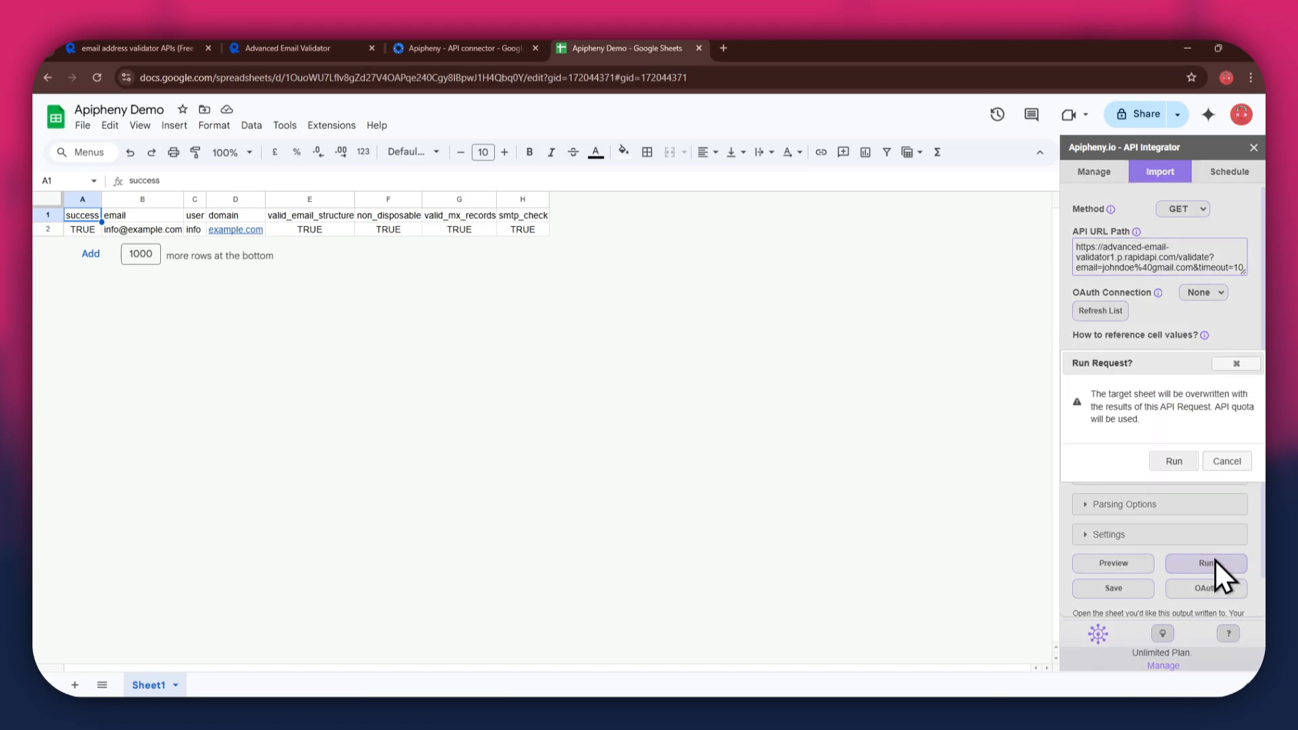
{"action": "left_click", "coordinate": [1179, 464]}
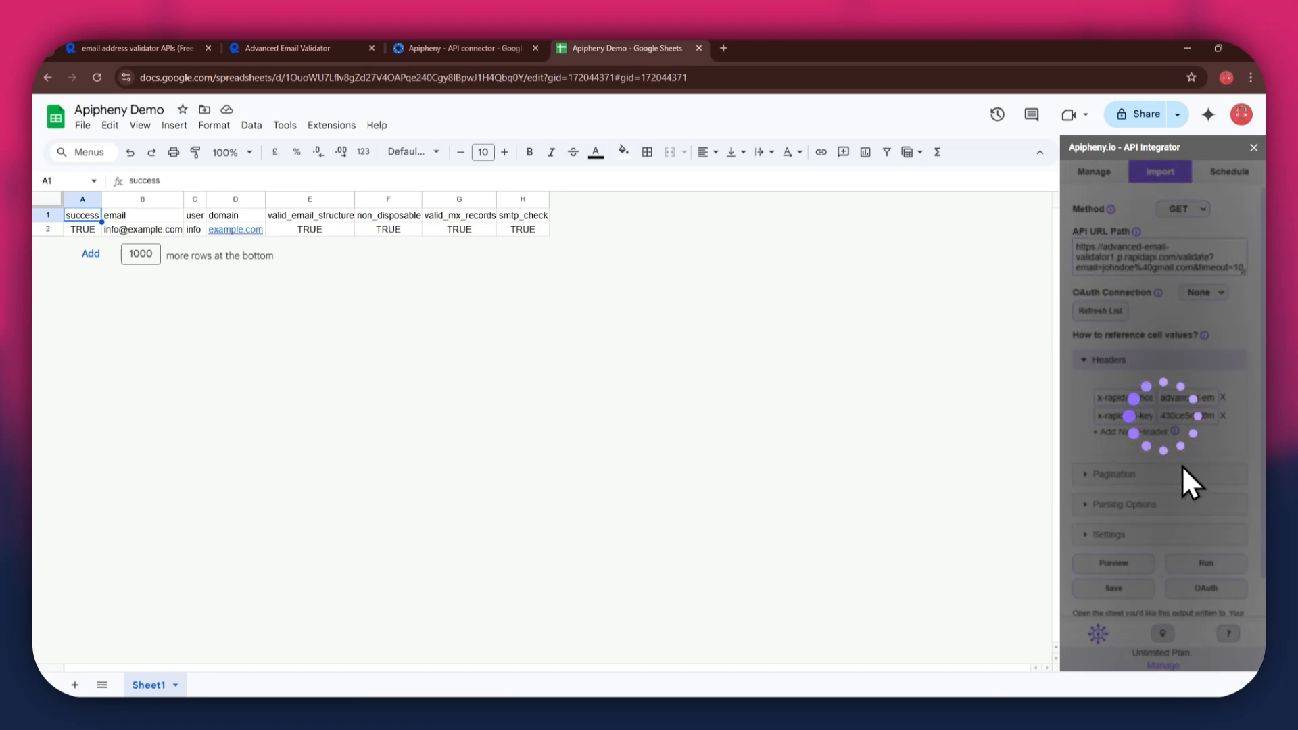